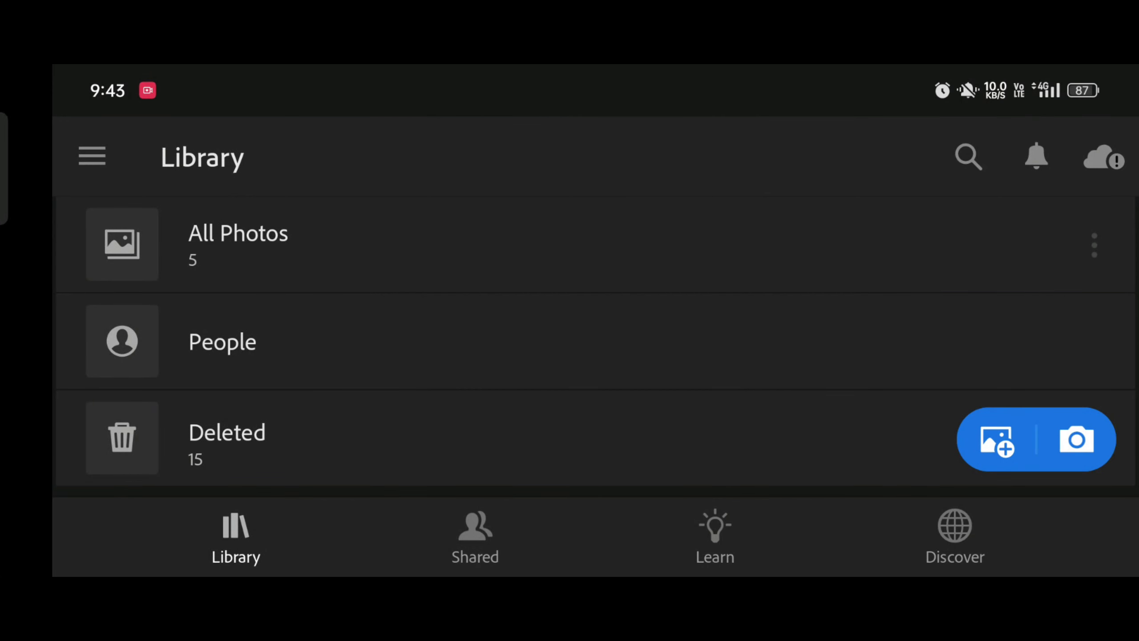
- Open the July 18, 2022 bride portrait from All Photos for editing
left_click(869, 247)
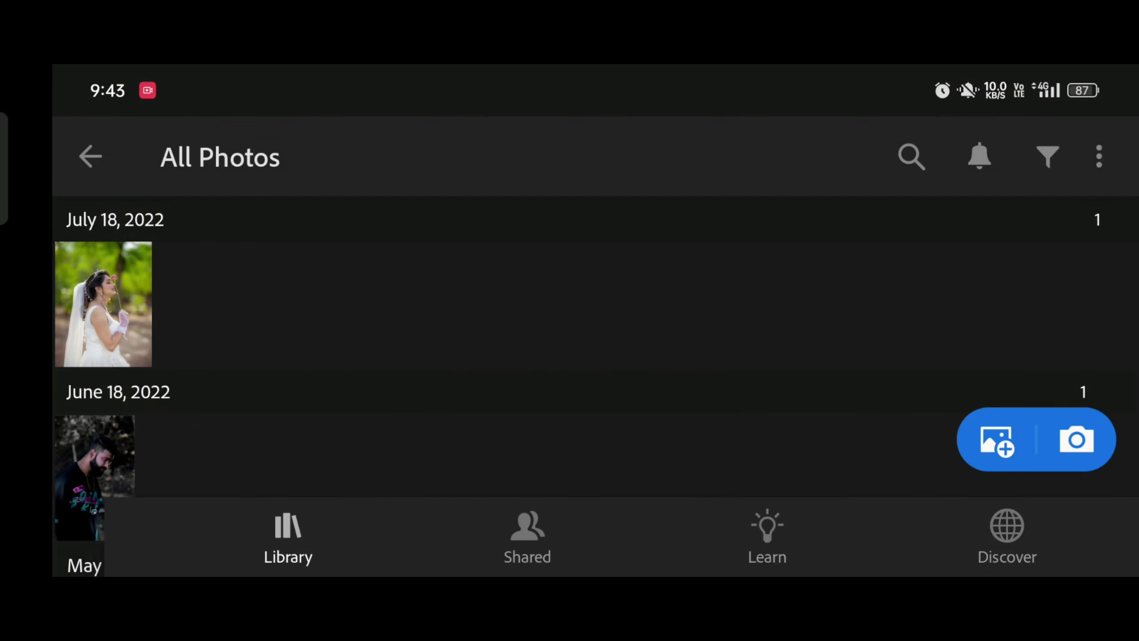
left_click(128, 338)
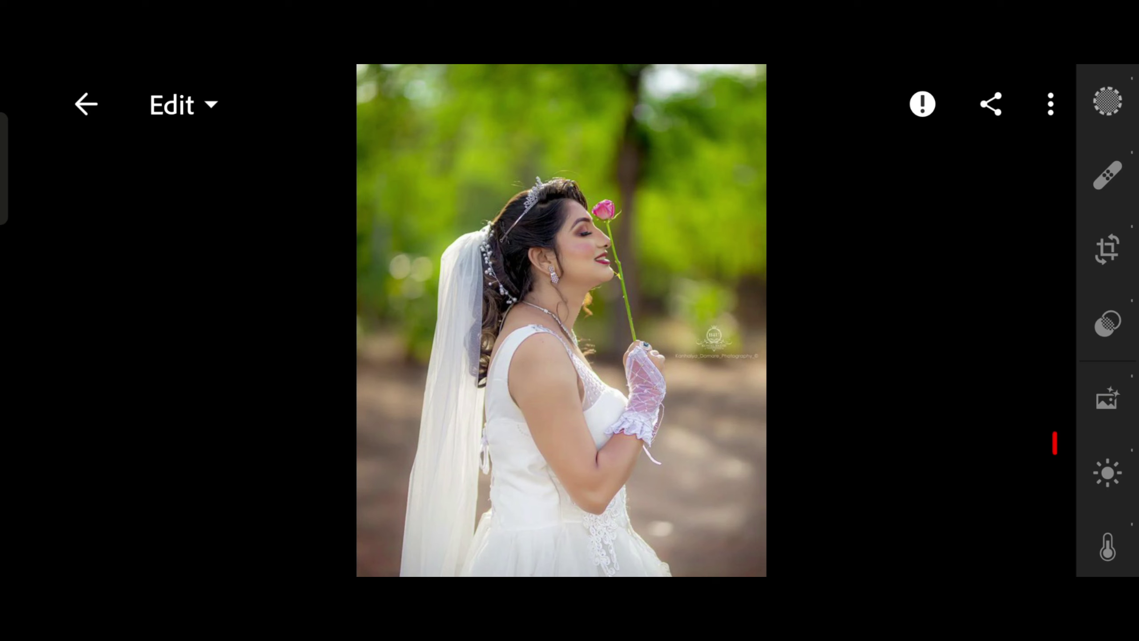
- In Light, set Contrast to 10 and pull Highlights down to -46
left_click(1116, 471)
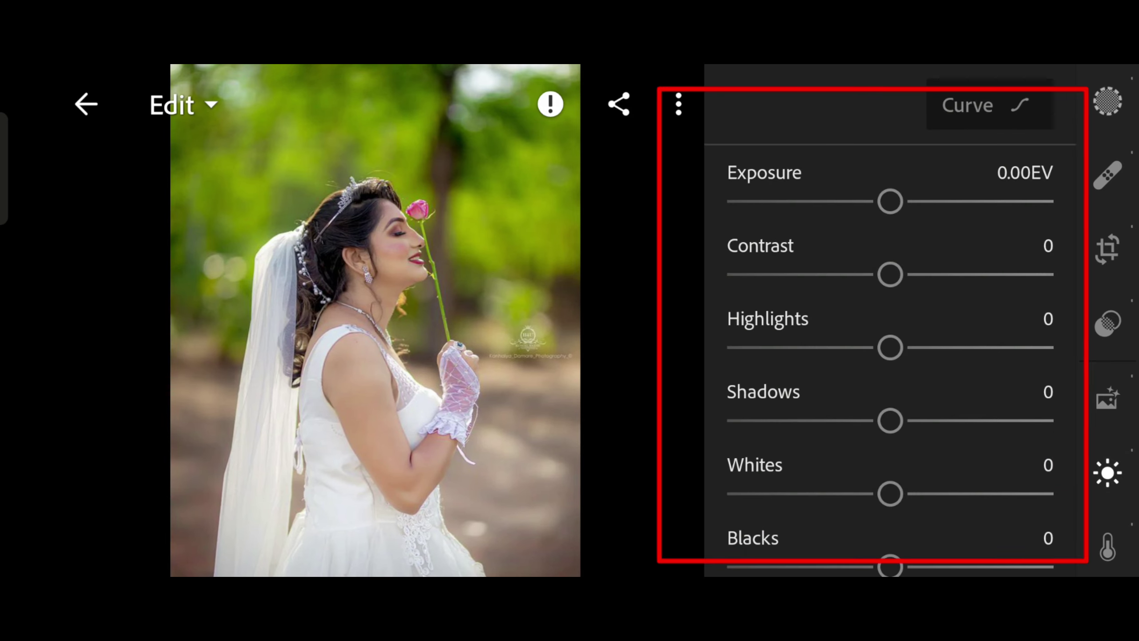
left_click_drag(970, 414, 974, 347)
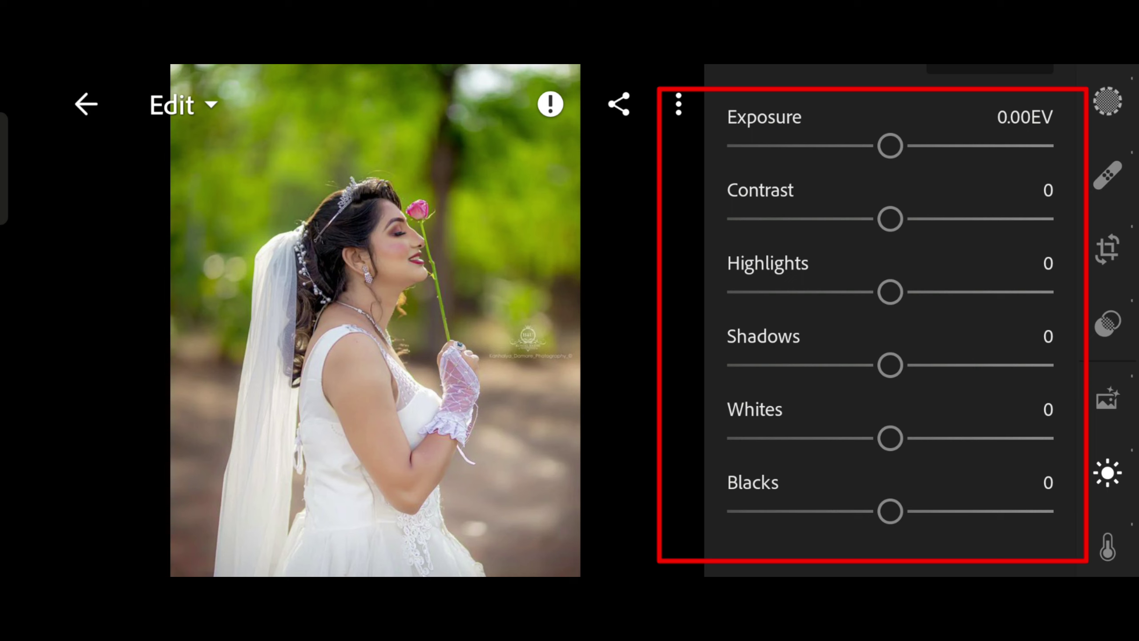
left_click_drag(990, 290, 989, 296)
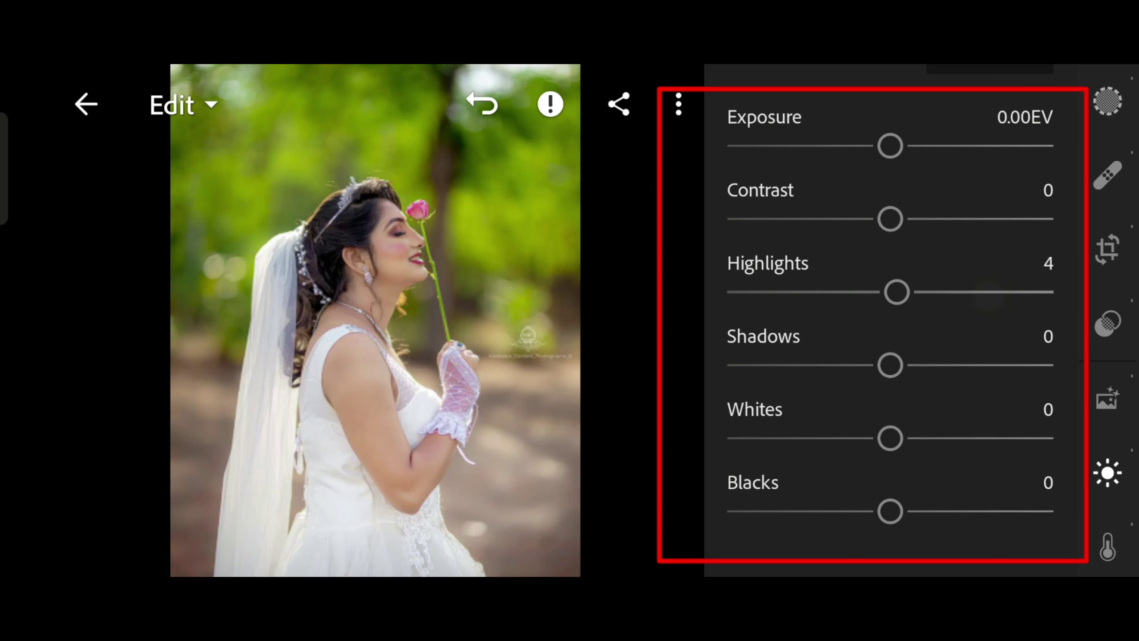
left_click_drag(983, 221, 995, 219)
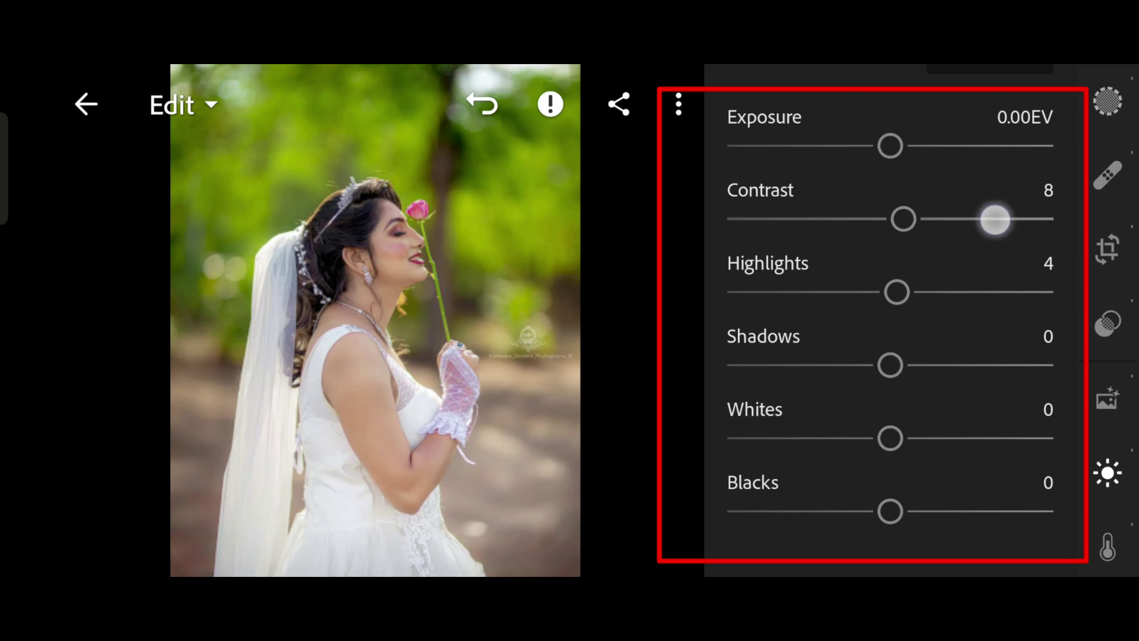
left_click_drag(837, 291, 804, 297)
left_click_drag(879, 292, 836, 292)
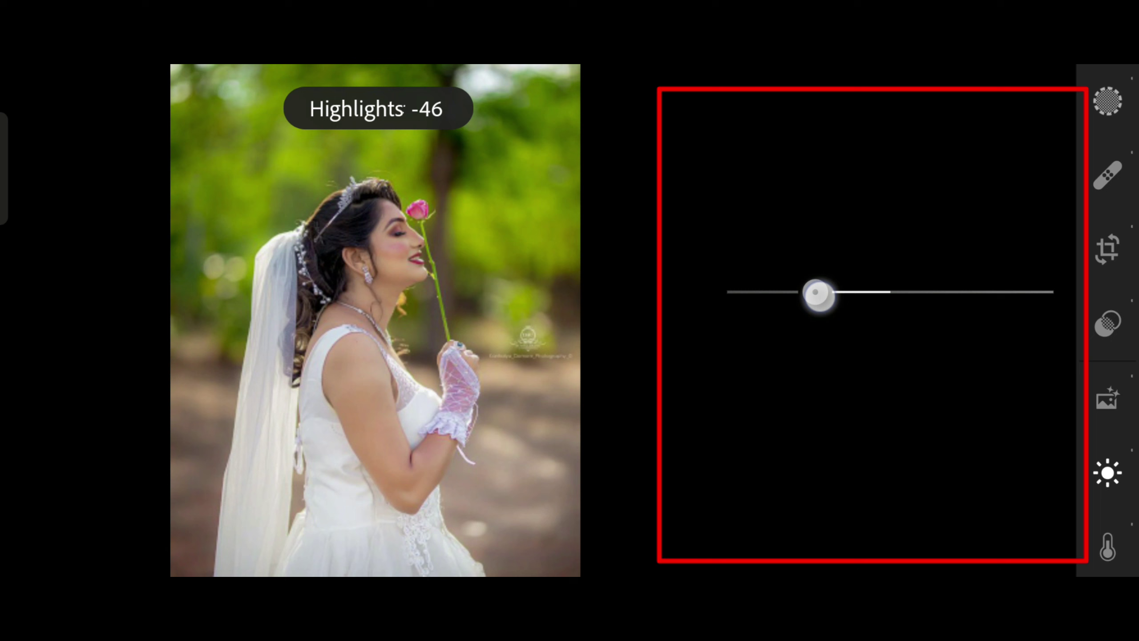
left_click_drag(817, 294, 816, 293)
- Set Shadows 55, Whites -44 and Blacks 20
left_click_drag(890, 365, 1015, 361)
left_click_drag(890, 437, 808, 431)
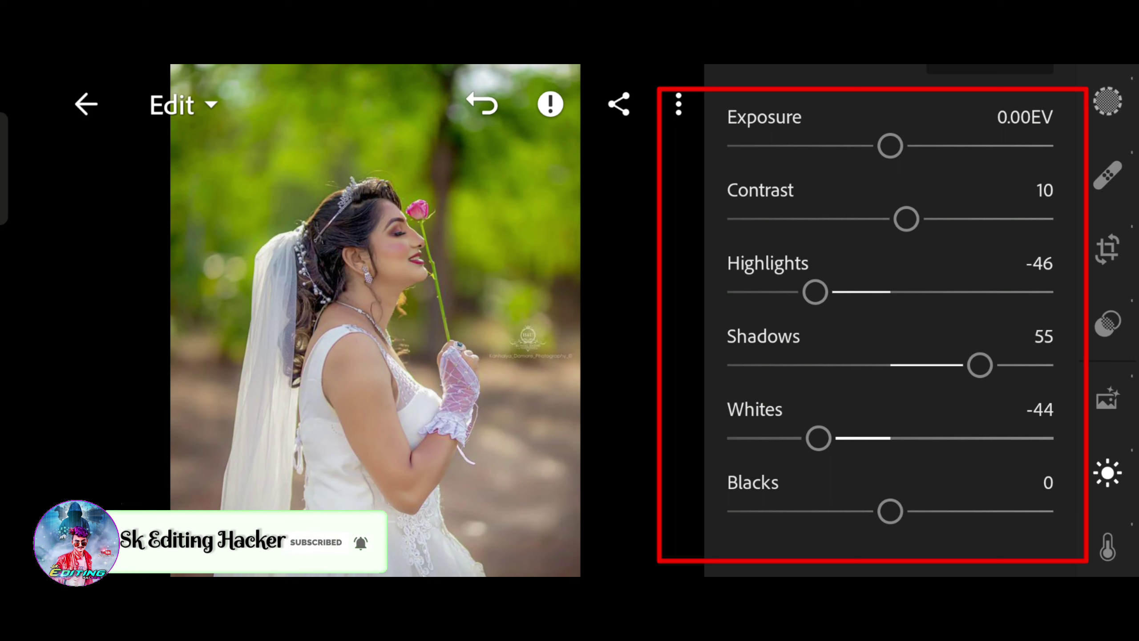
left_click_drag(976, 509, 1027, 511)
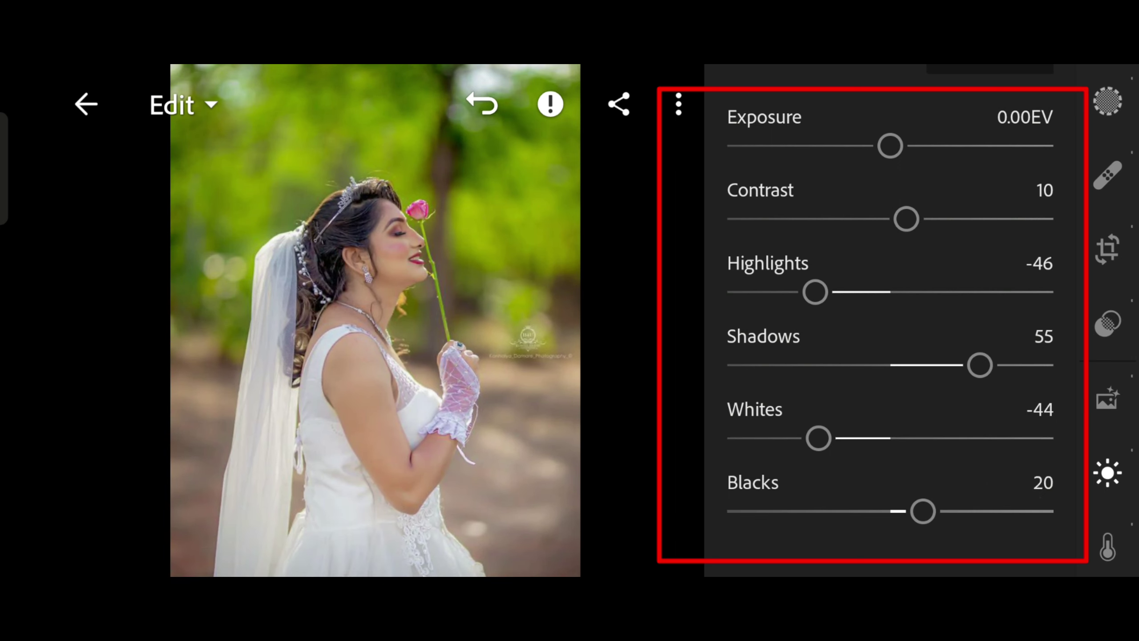
scroll(1108, 320, "down", 2)
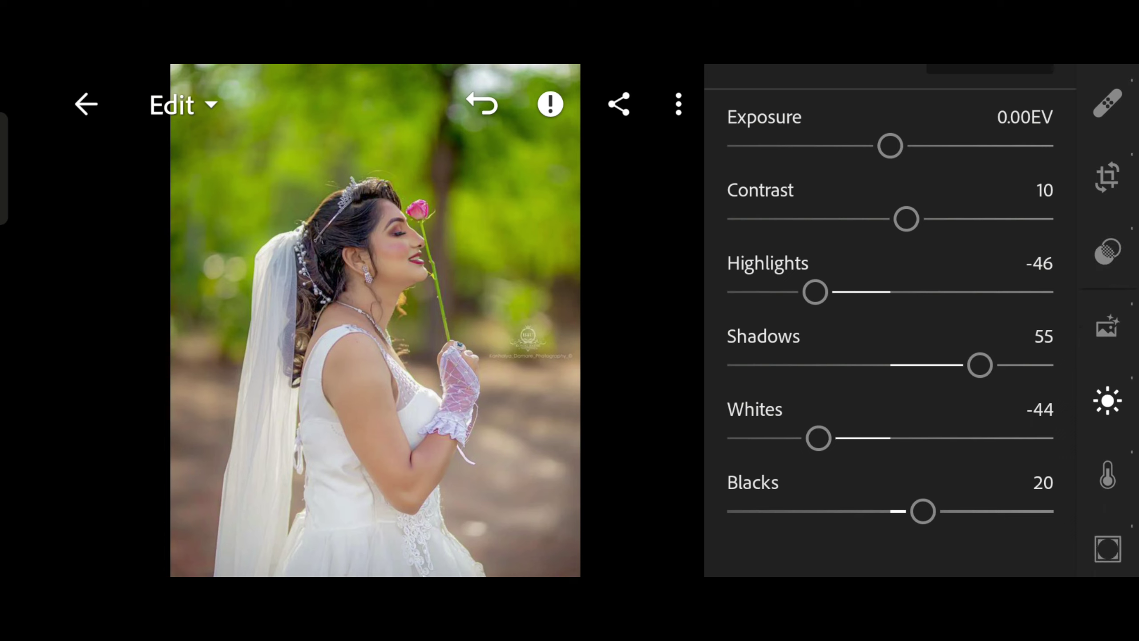
scroll(1107, 401, "down", 1)
- In Color, warm Temp to 2 and set Vibrance 22, Saturation 4
left_click(1108, 391)
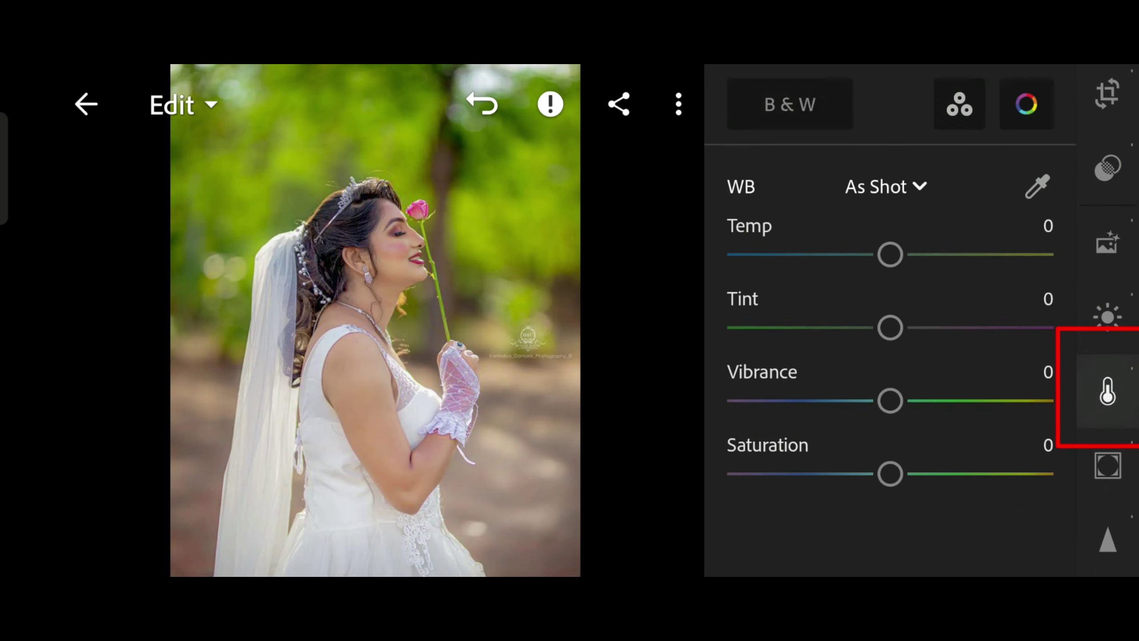
left_click_drag(995, 244, 1002, 245)
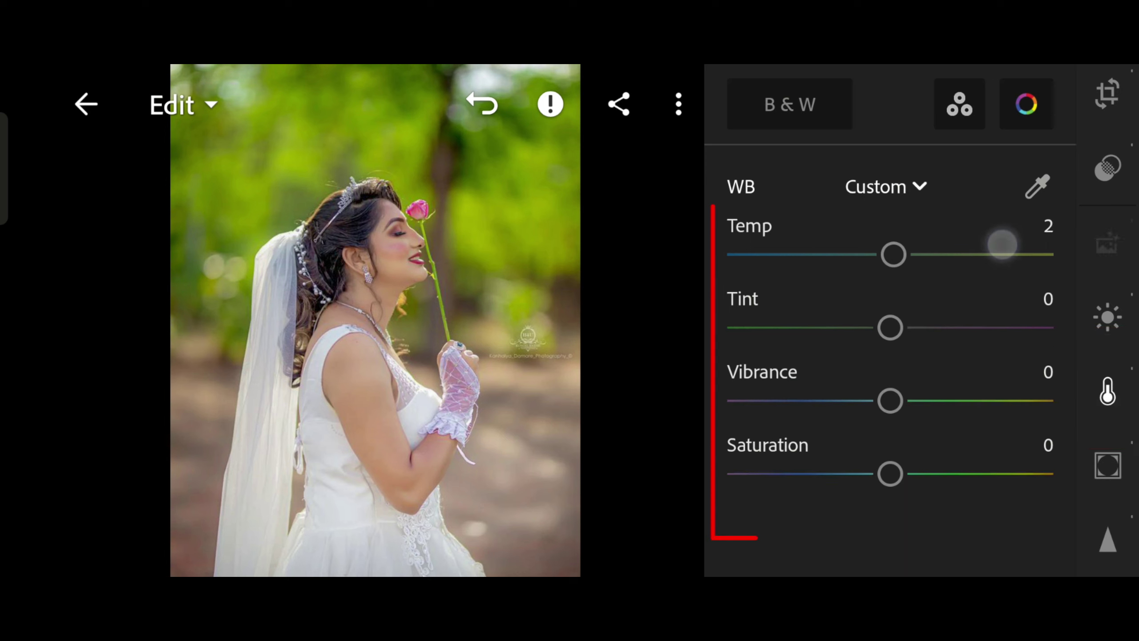
mouse_move(997, 382)
left_mouse_down()
mouse_move(1017, 412)
mouse_move(1026, 401)
left_mouse_up()
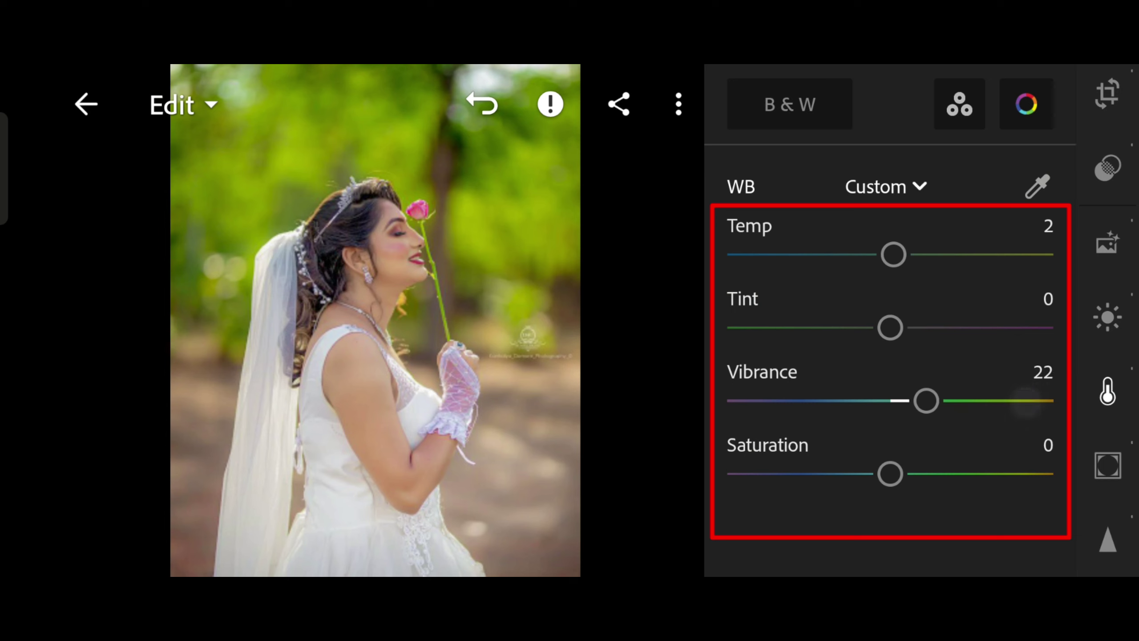
left_click_drag(990, 467, 997, 473)
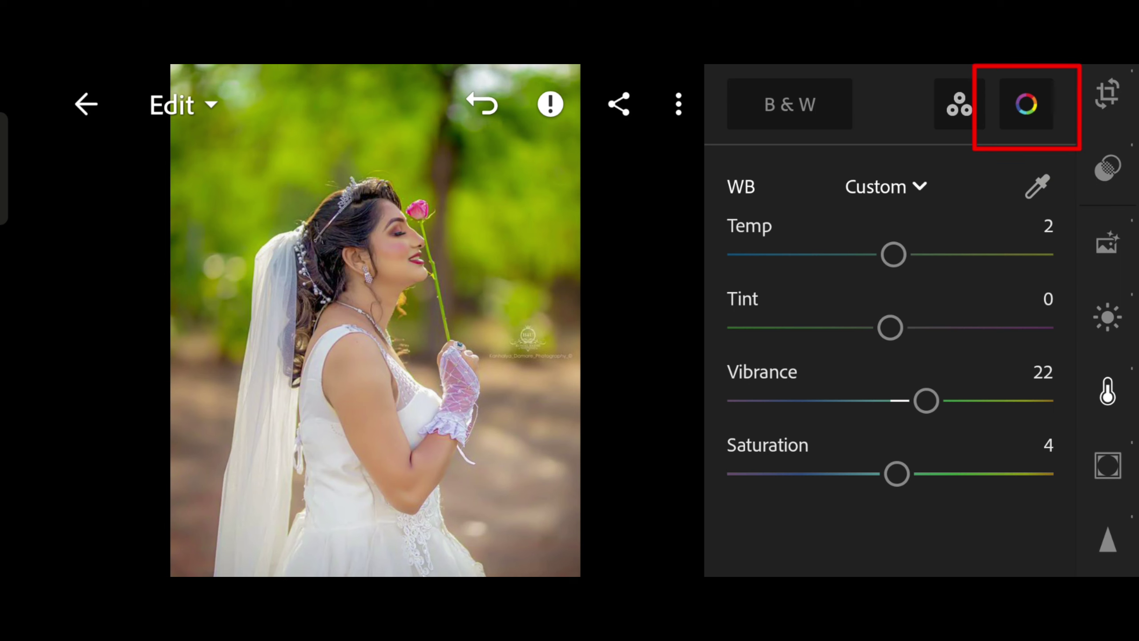
- In Color Mix, set orange Saturation 4 and Luminance 42
left_click(1026, 104)
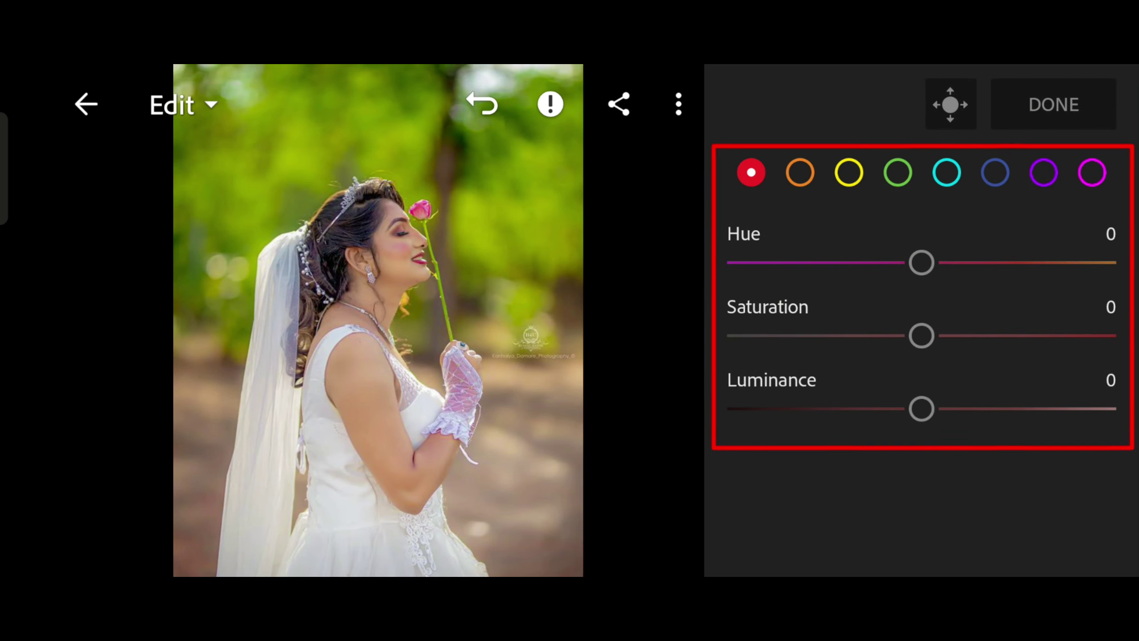
left_click(800, 172)
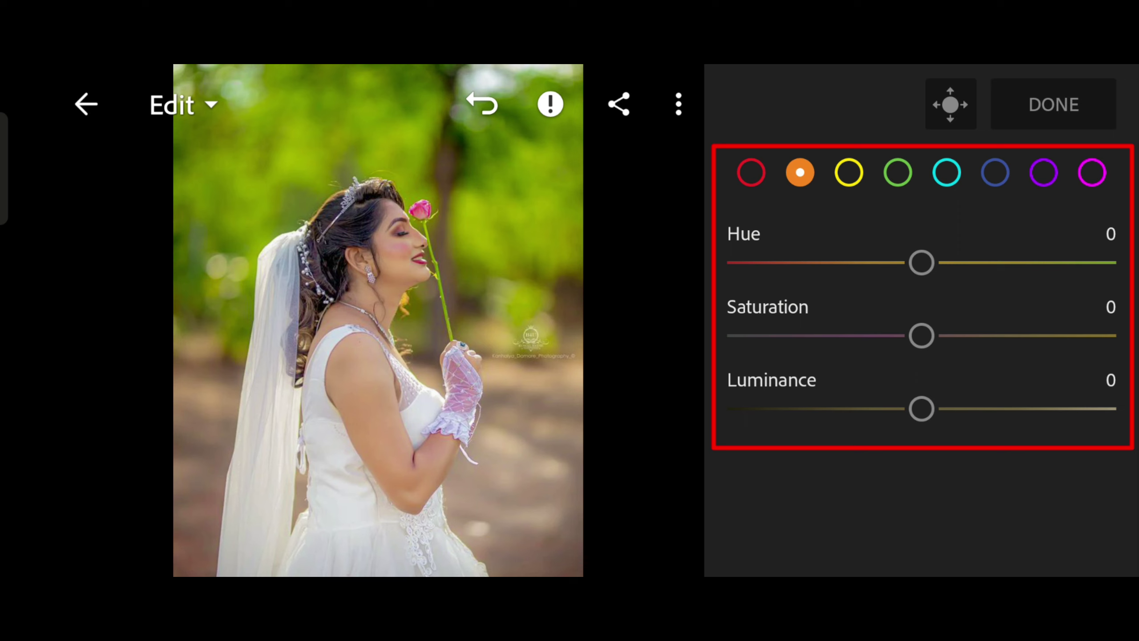
left_click_drag(1037, 350, 1055, 340)
left_click_drag(1033, 412, 1093, 409)
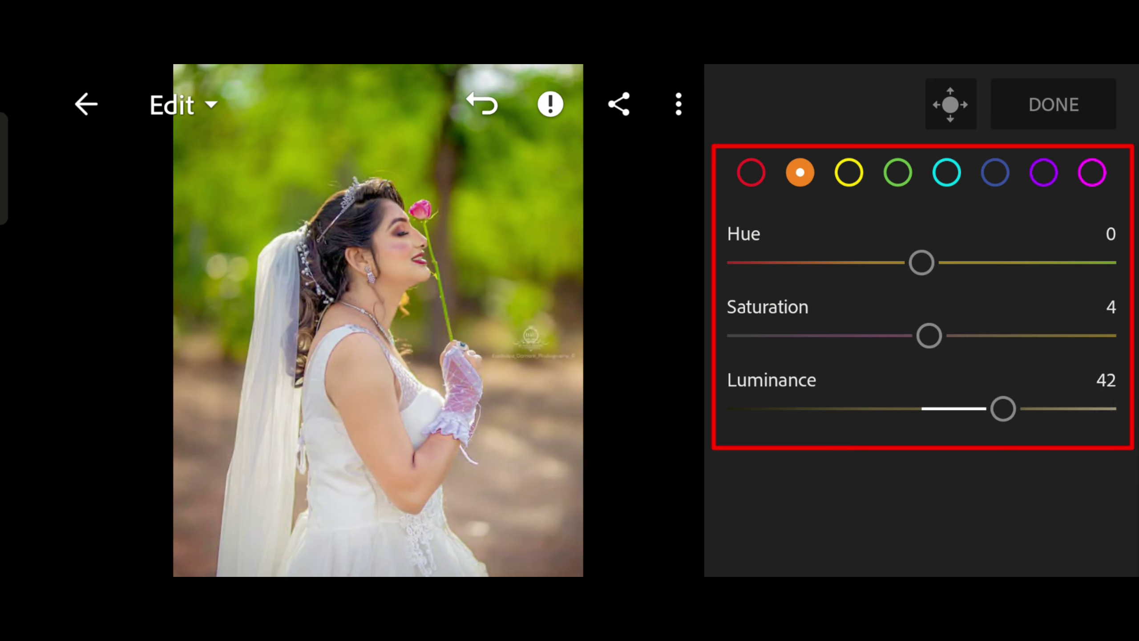
- Set yellow Hue 71, Saturation -100, Luminance 6, muting the background foliage
left_click(848, 172)
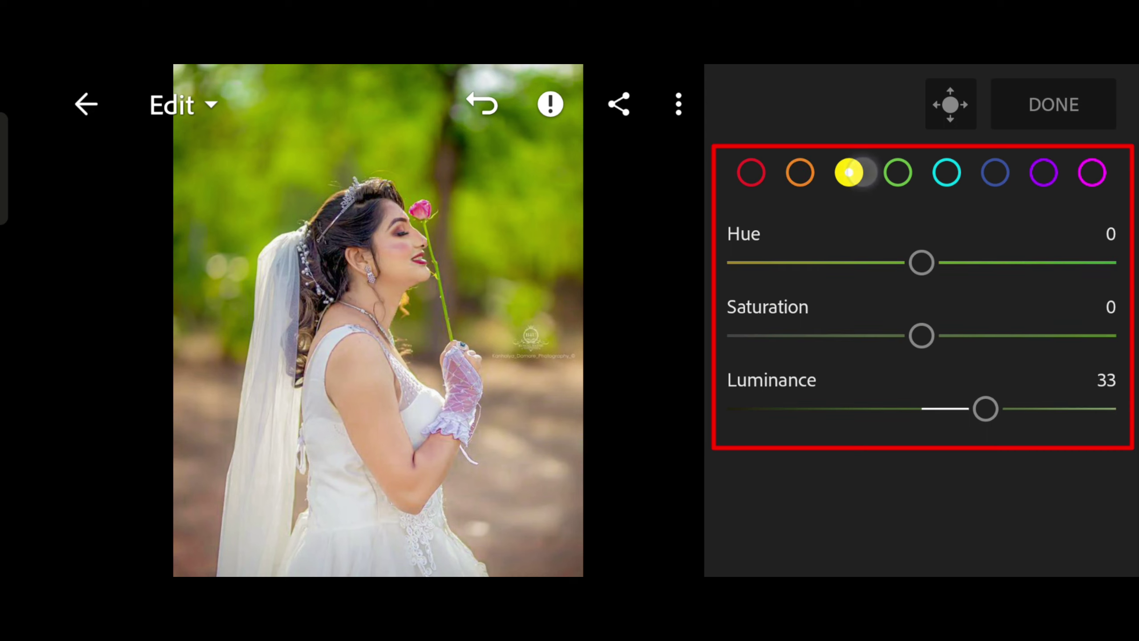
mouse_move(925, 267)
left_mouse_down()
mouse_move(1042, 277)
mouse_move(1097, 264)
left_mouse_up()
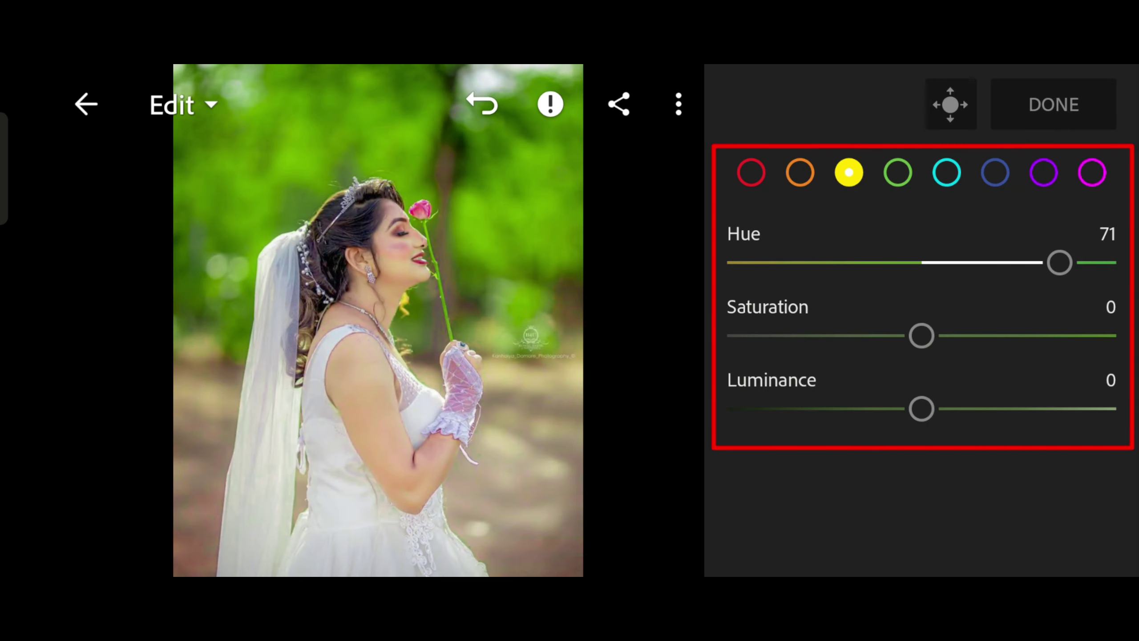
mouse_move(920, 336)
left_mouse_down()
mouse_move(916, 348)
mouse_move(792, 353)
left_mouse_up()
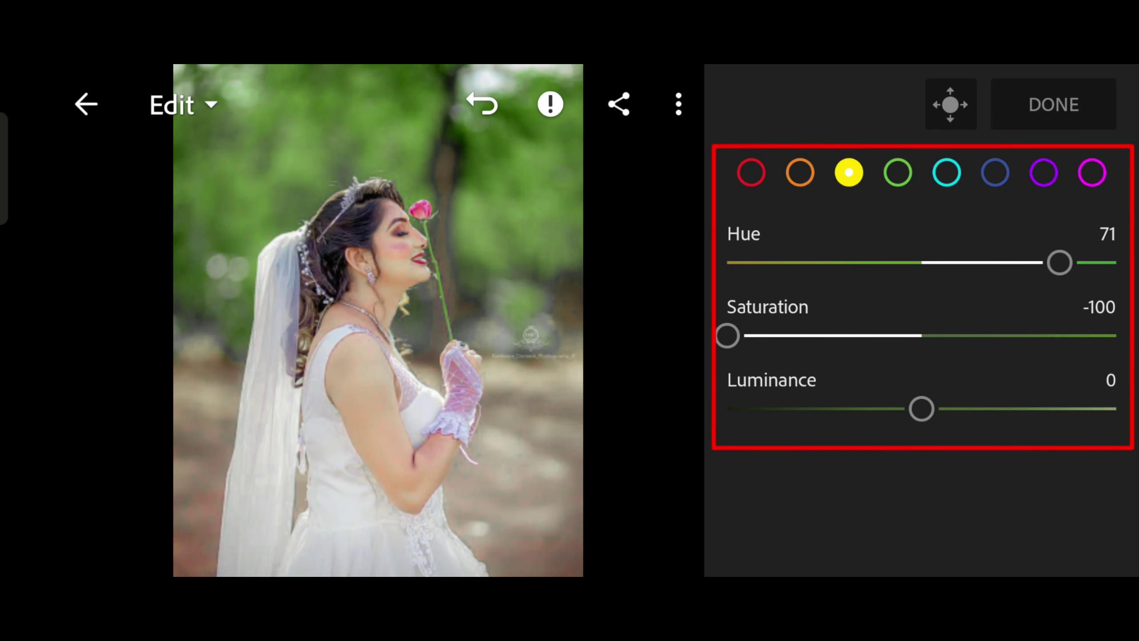
mouse_move(1027, 393)
left_mouse_down()
mouse_move(1031, 412)
mouse_move(1057, 408)
left_mouse_up()
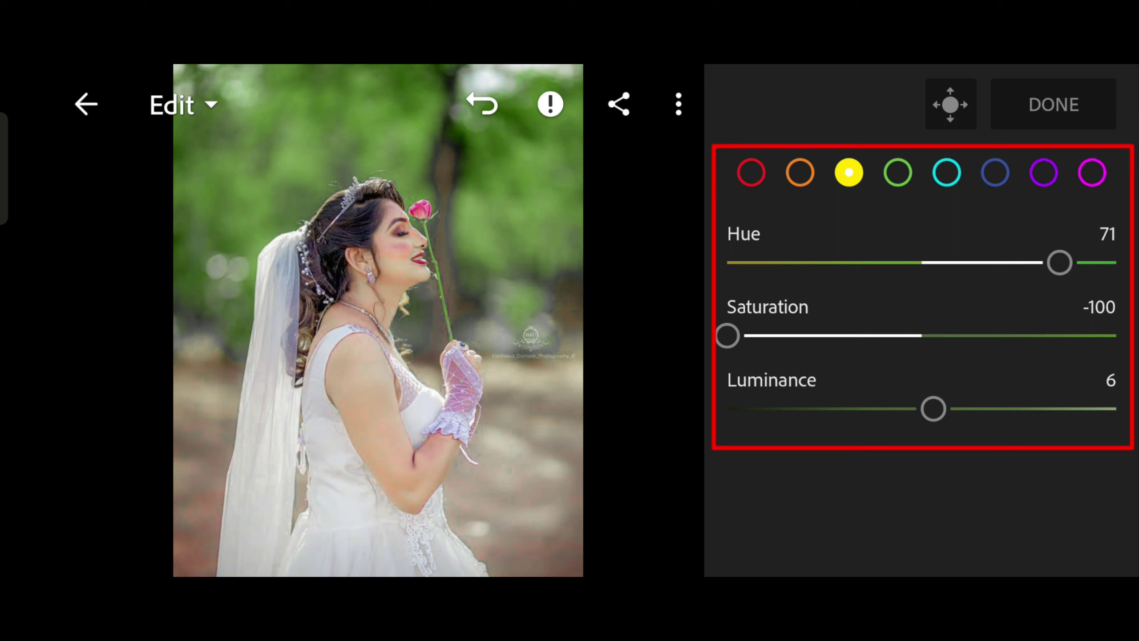
left_click(897, 171)
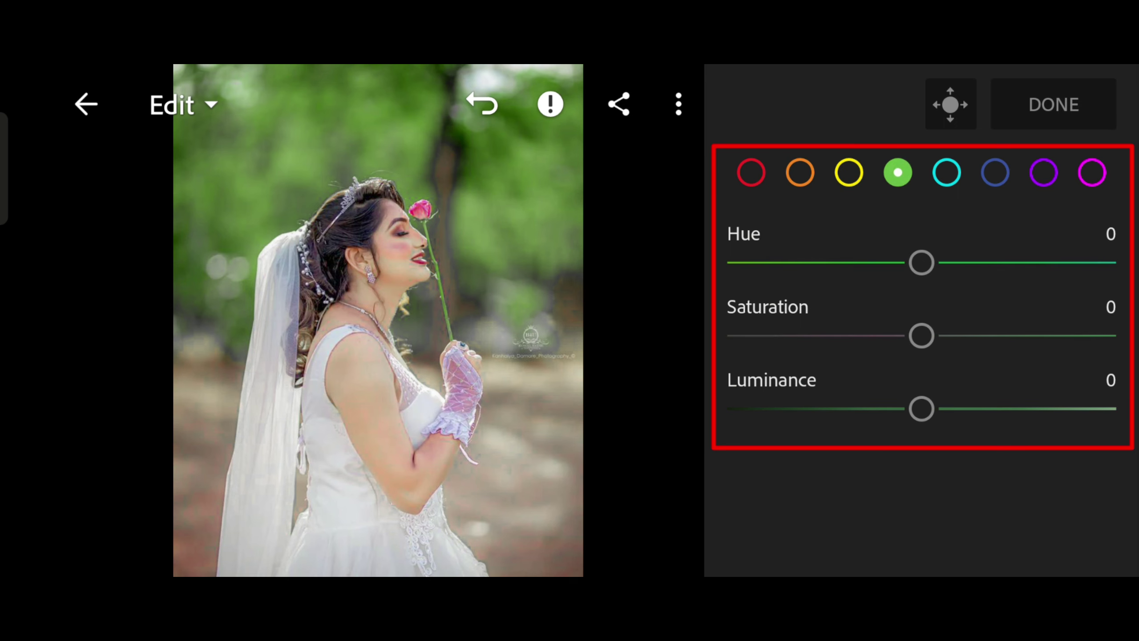
- Shift green Hue to 98 with lower Luminance, and nudge the cyan sliders slightly
left_click_drag(920, 262, 1111, 261)
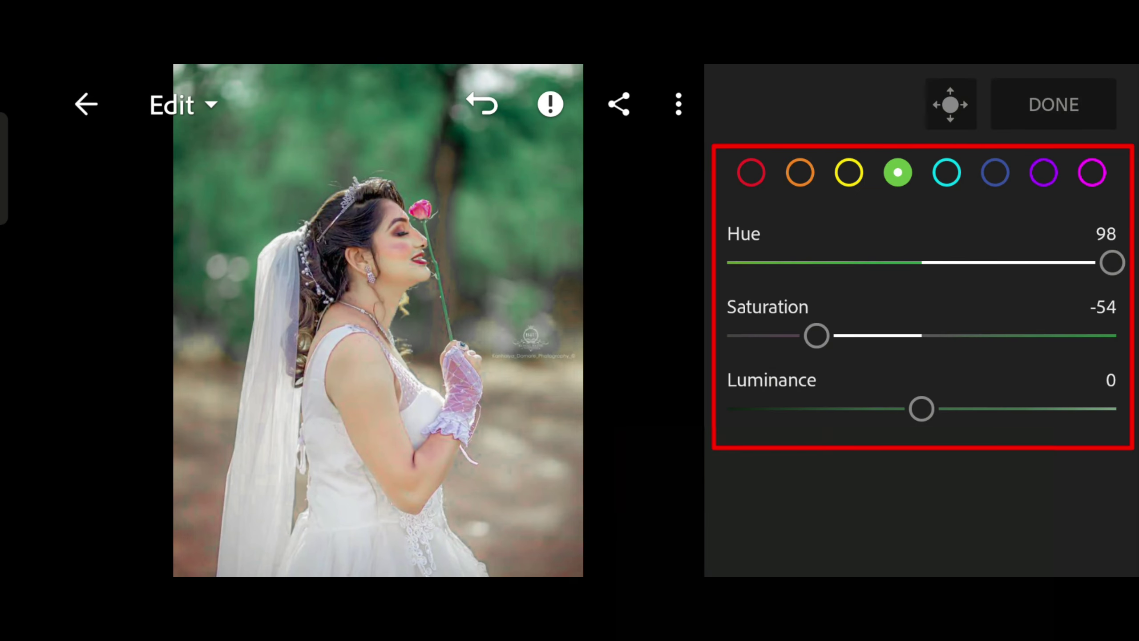
mouse_move(918, 398)
left_mouse_down()
mouse_move(875, 407)
mouse_move(910, 393)
mouse_move(903, 400)
left_mouse_up()
left_click(946, 172)
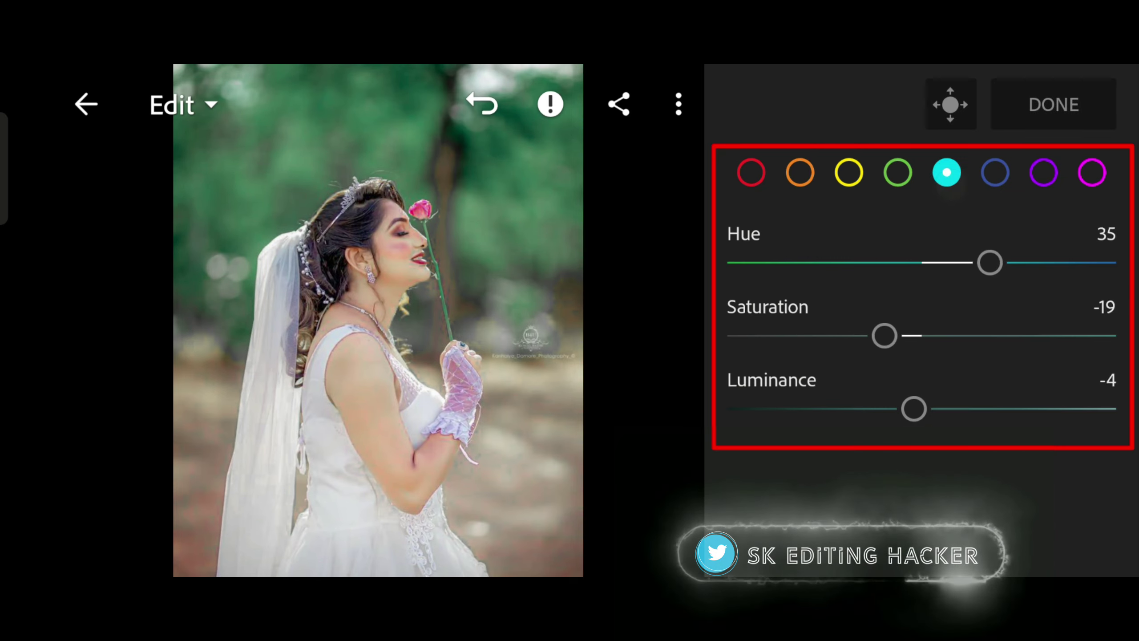
left_click_drag(1058, 257, 1065, 258)
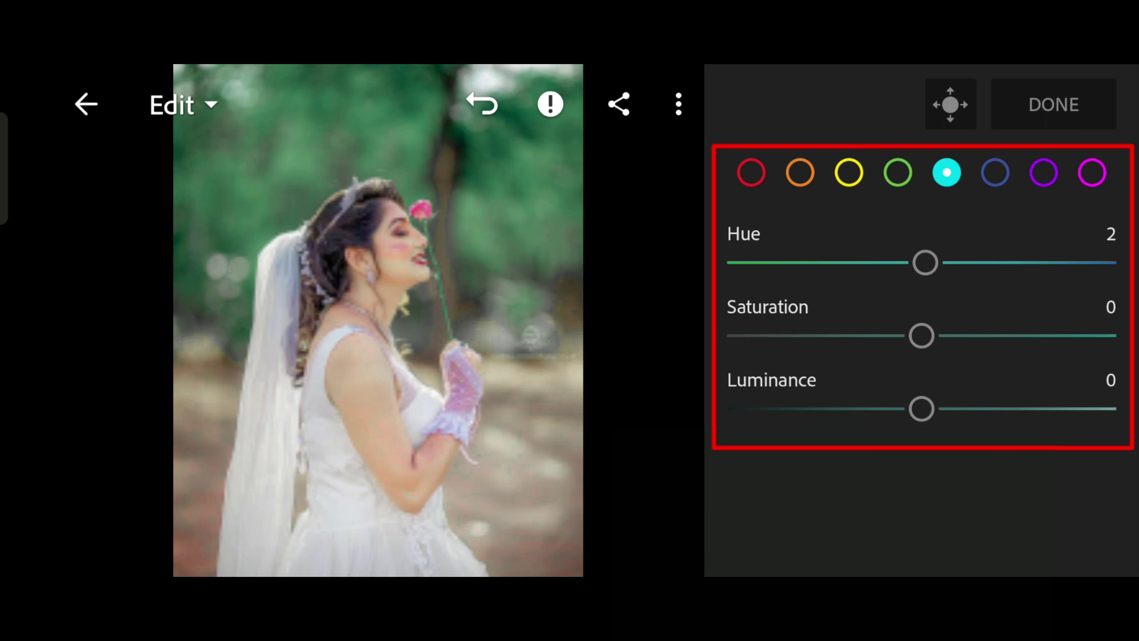
left_click_drag(1034, 330, 1035, 331)
left_click_drag(1004, 405, 1006, 405)
- Set blue Hue -100, Saturation 30, Luminance -10
left_click(993, 174)
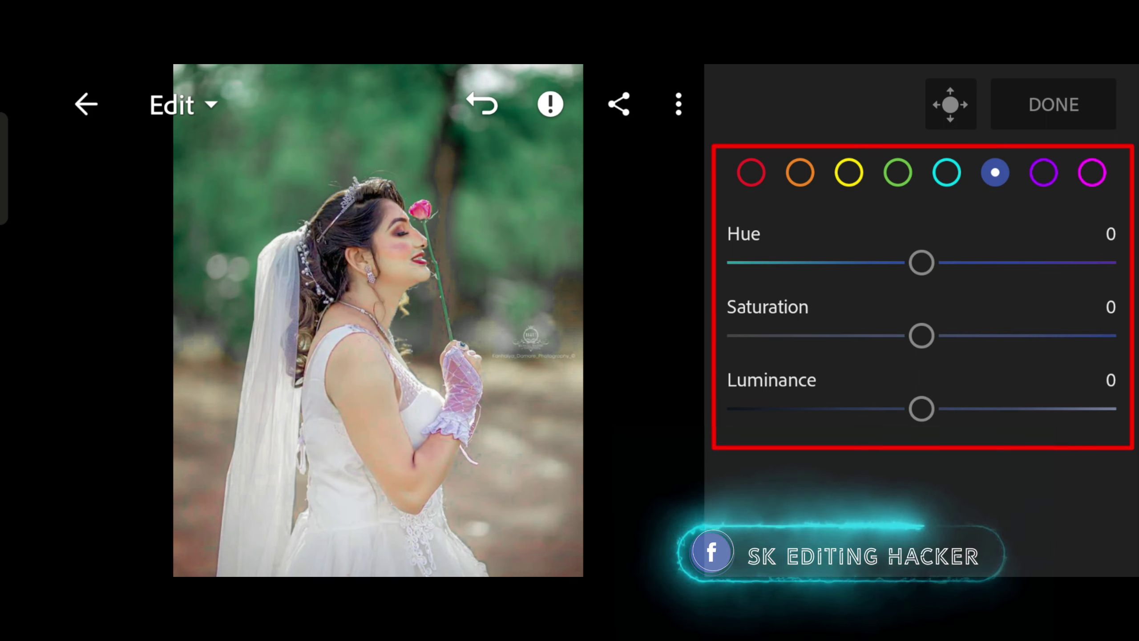
left_click_drag(921, 261, 809, 272)
left_click_drag(1063, 336, 1069, 335)
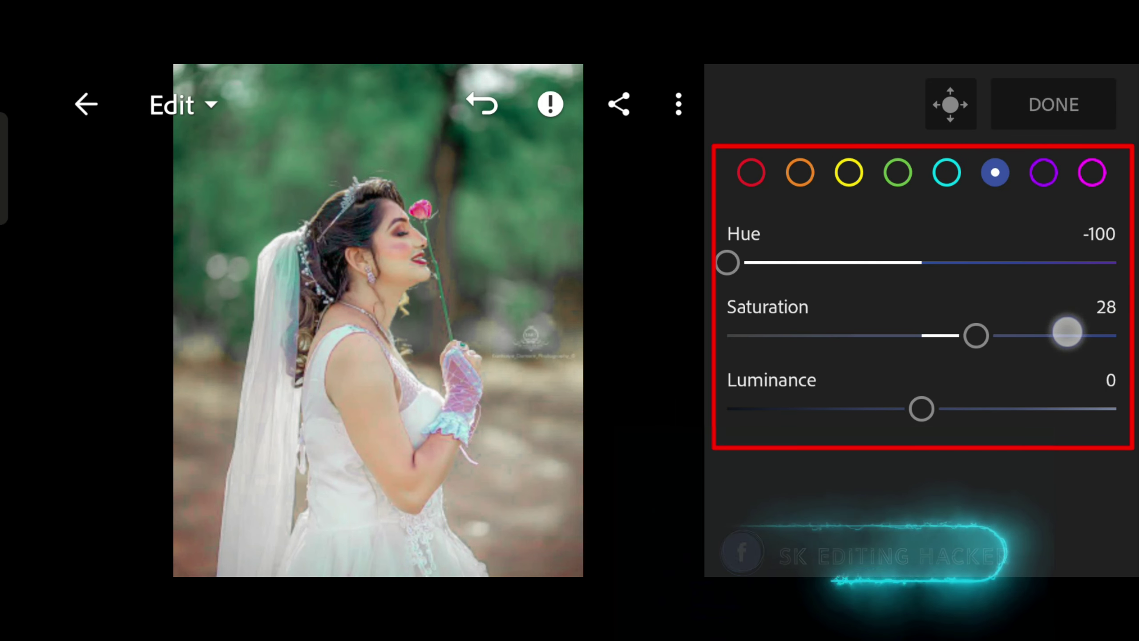
left_click_drag(862, 412, 834, 411)
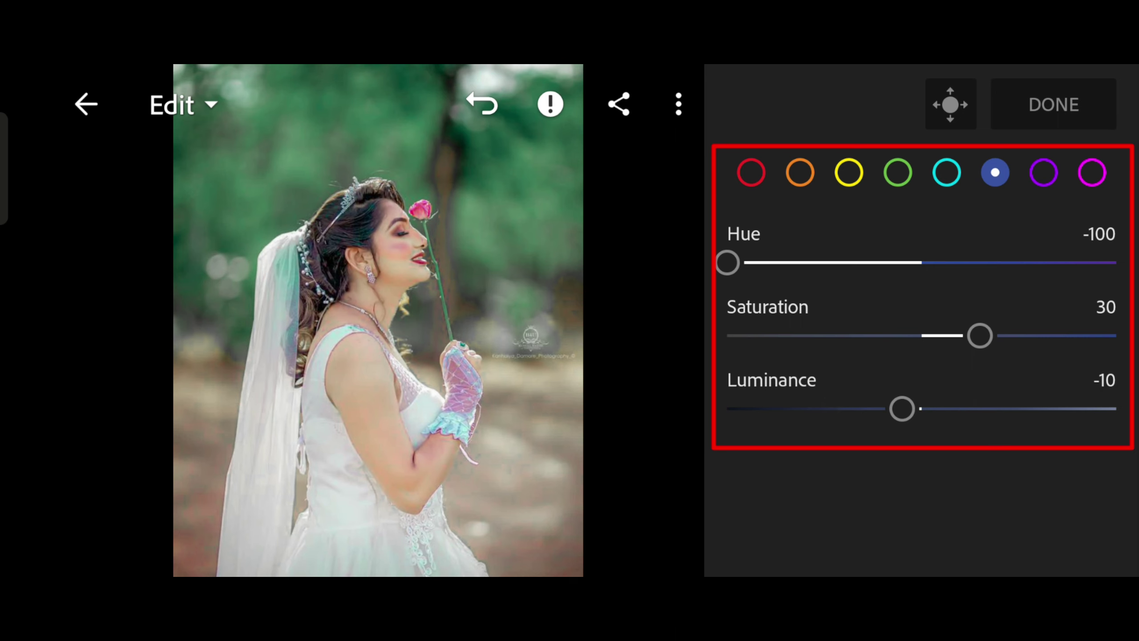
- Retune purples to Hue -79 with Luminance 73
left_click(1043, 172)
left_click_drag(1051, 280, 896, 281)
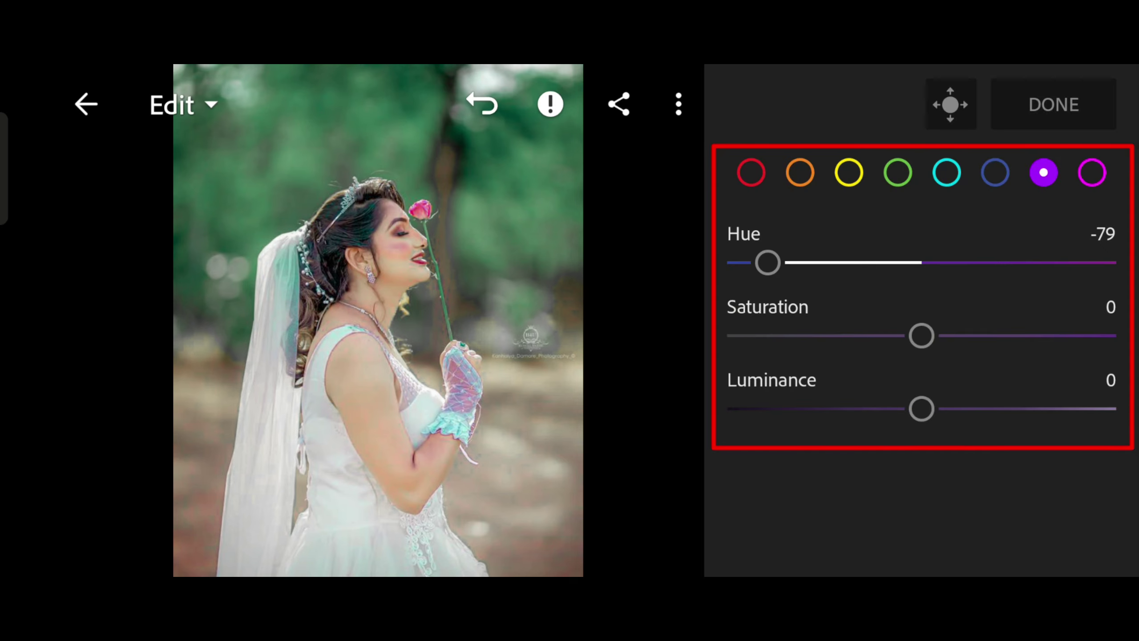
mouse_move(974, 399)
left_mouse_down()
mouse_move(1077, 401)
mouse_move(1111, 389)
left_mouse_up()
mouse_move(1045, 407)
left_mouse_down()
mouse_move(1073, 409)
mouse_move(1063, 409)
left_mouse_up()
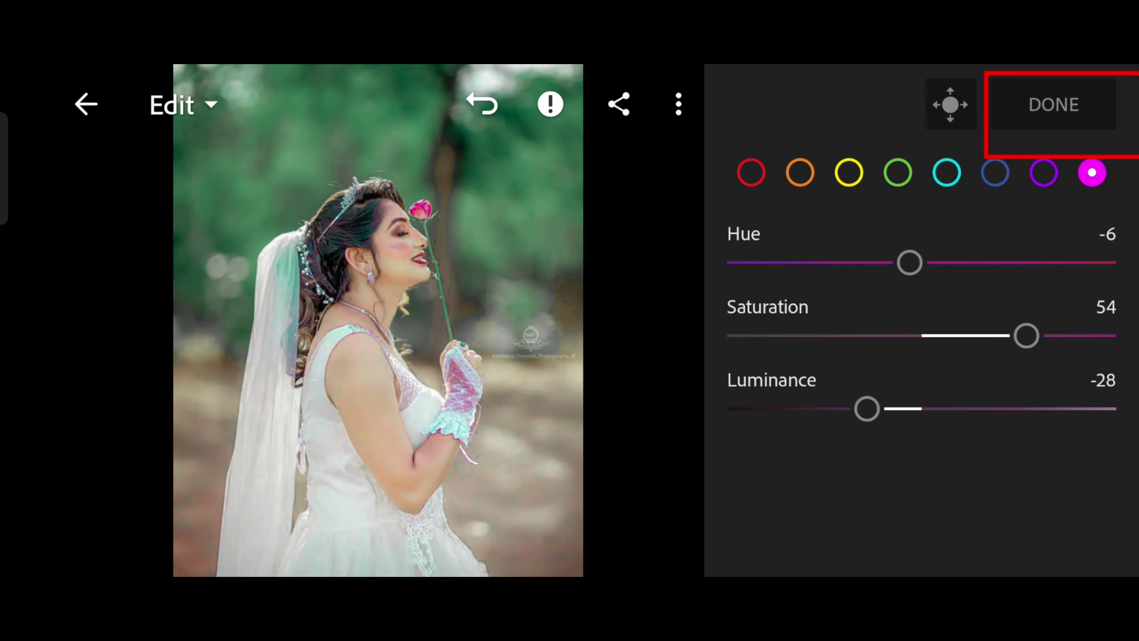
- Close the colour mixer and, in Effects, set Texture 10 and Clarity 16
left_click(1069, 101)
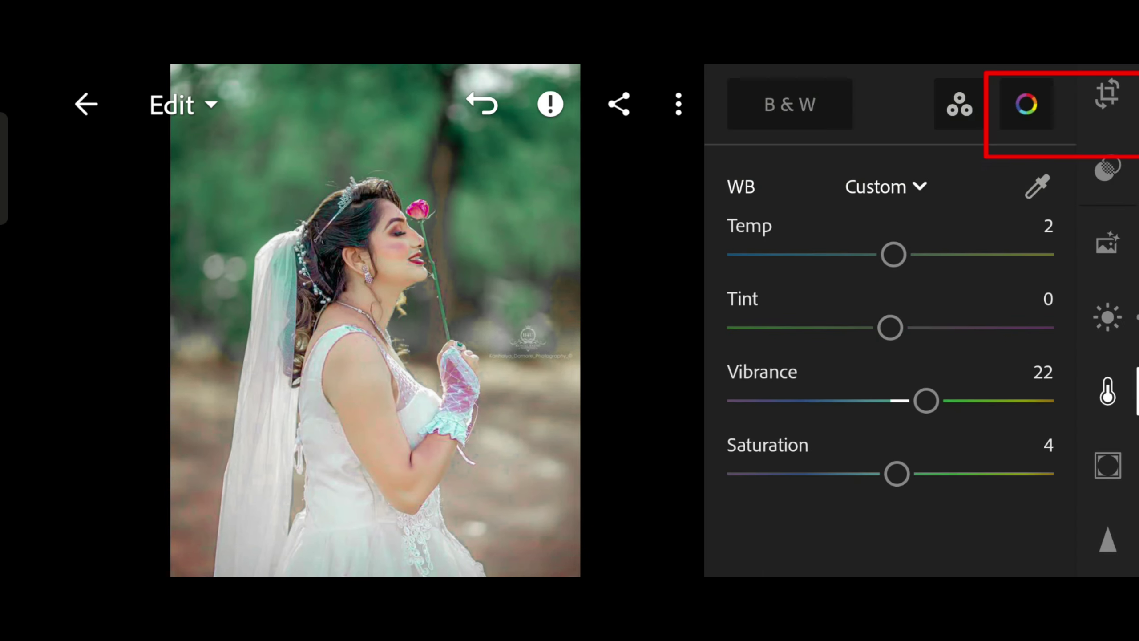
left_click_drag(1108, 498, 1107, 366)
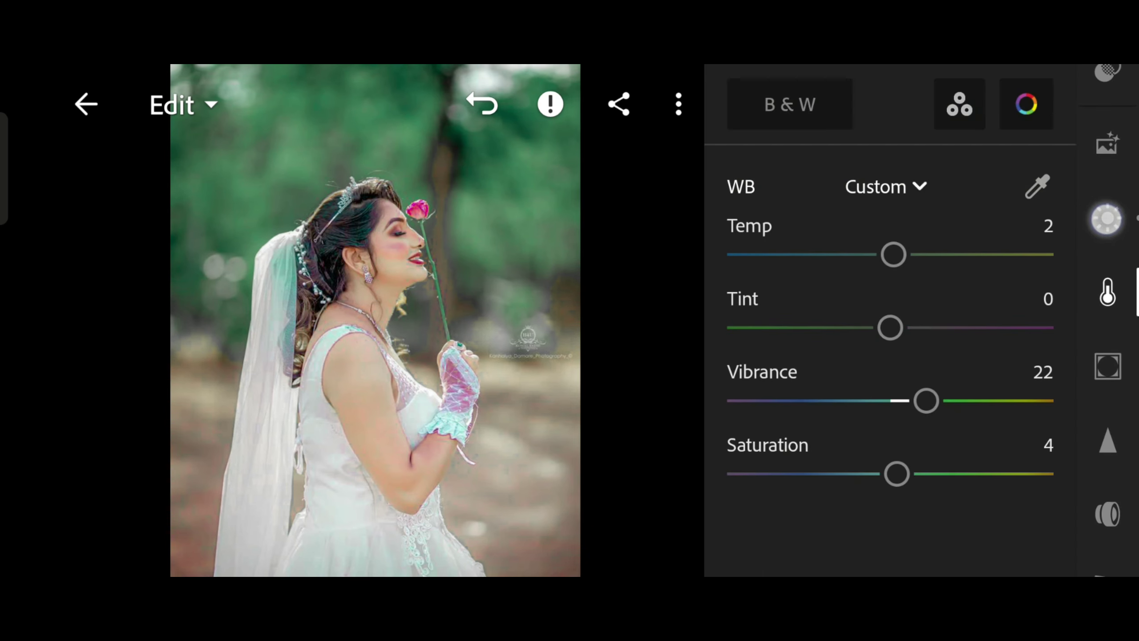
left_click(1107, 331)
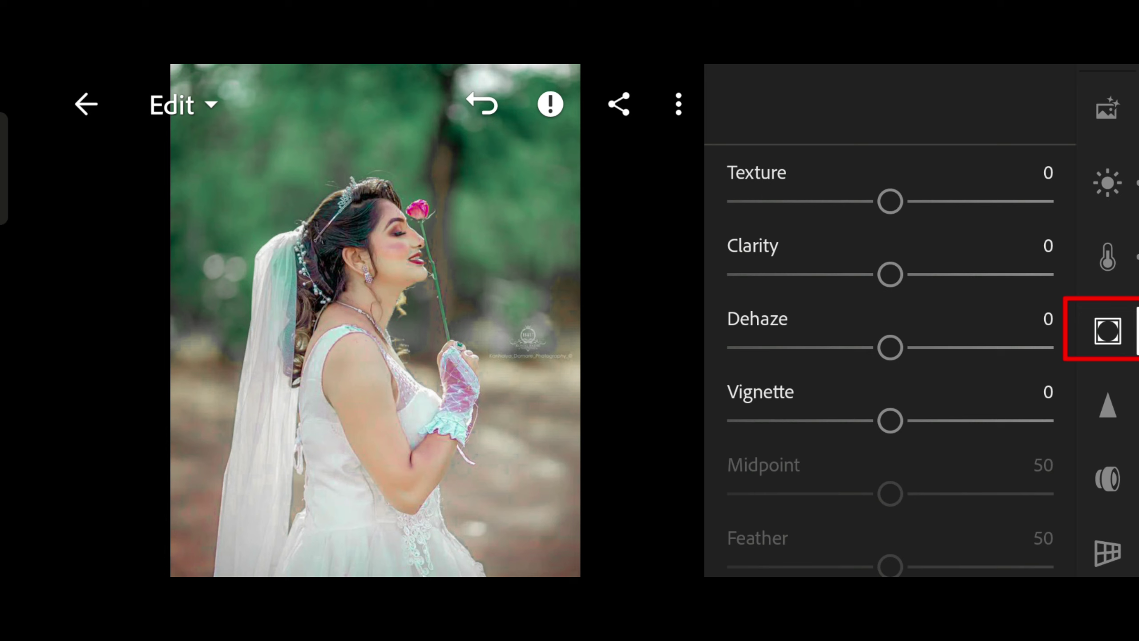
left_click_drag(1013, 206, 1021, 204)
left_click_drag(834, 208, 828, 209)
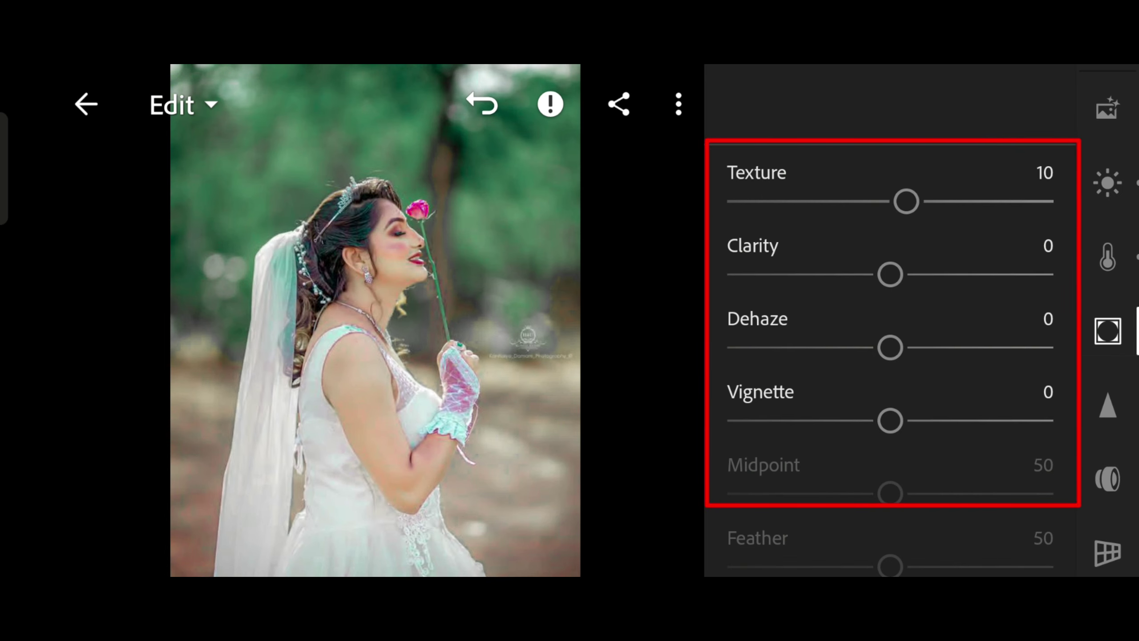
mouse_move(1001, 284)
left_mouse_down()
mouse_move(1006, 267)
mouse_move(1013, 278)
left_mouse_up()
- Add Dehaze 22 and a dark Vignette of -55
left_click_drag(969, 342, 1002, 357)
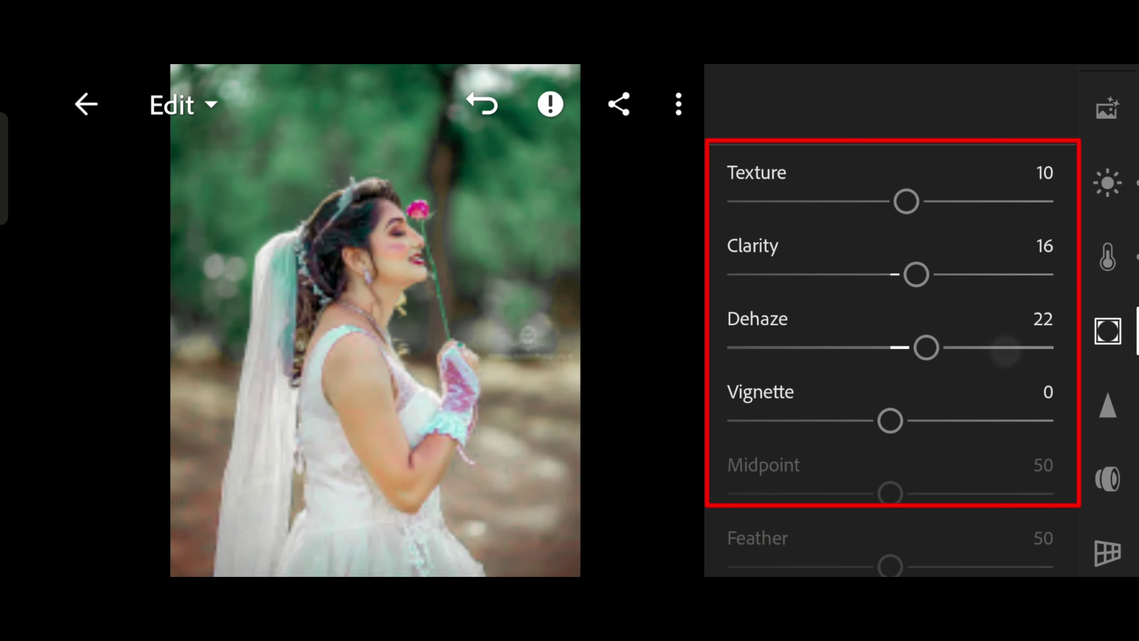
left_click_drag(881, 421, 796, 419)
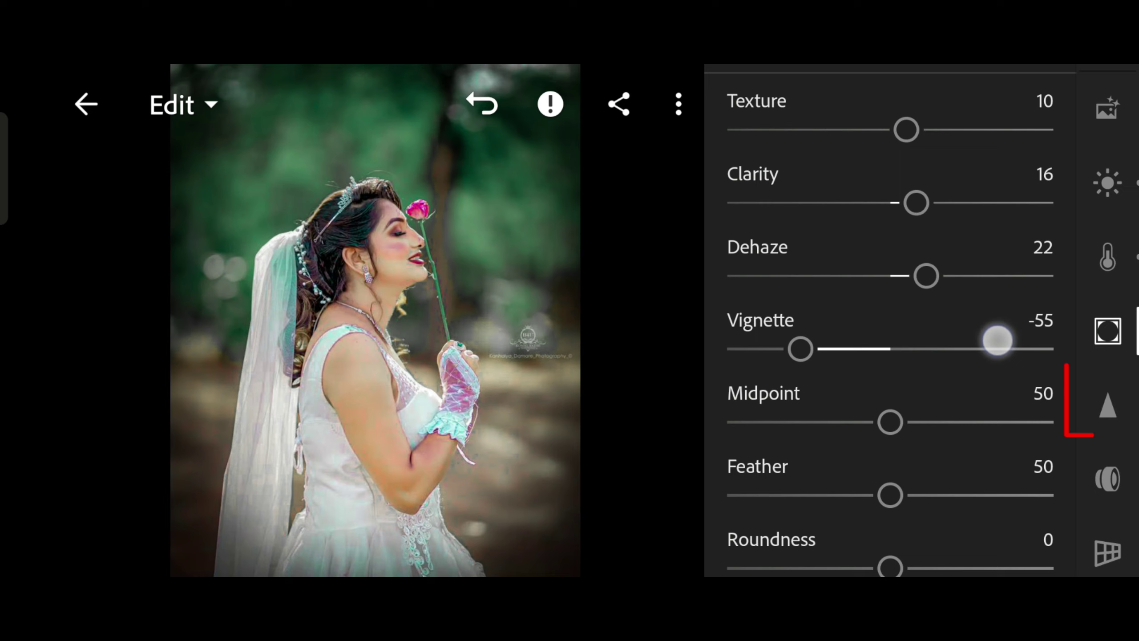
left_click_drag(997, 339, 999, 261)
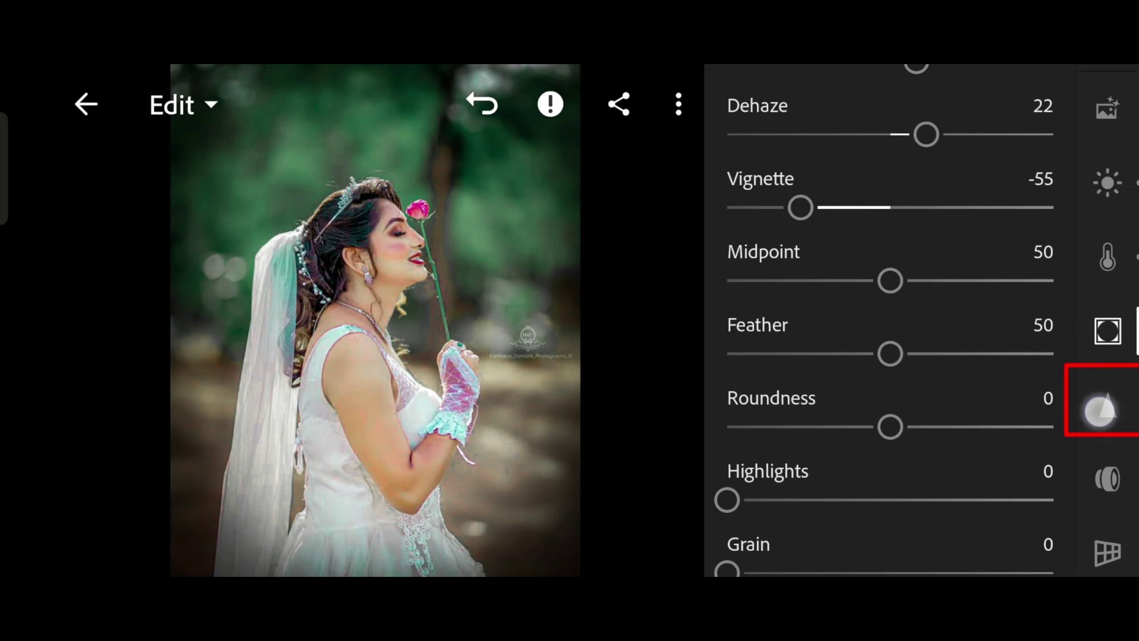
- In Detail, apply Noise Reduction 16, Detail 15 and Color Noise Reduction 25
left_click(1100, 409)
mouse_move(1003, 384)
left_mouse_down()
mouse_move(1004, 306)
mouse_move(998, 322)
mouse_move(1022, 322)
left_mouse_up()
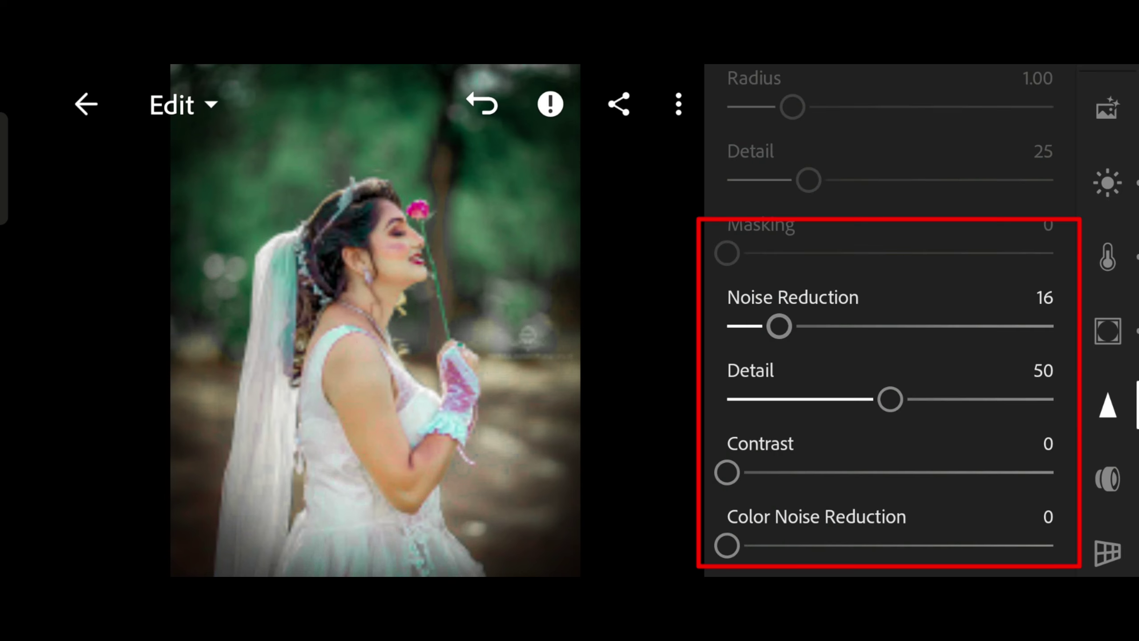
mouse_move(979, 389)
left_mouse_down()
mouse_move(857, 395)
mouse_move(979, 323)
mouse_move(979, 276)
left_mouse_up()
mouse_move(911, 353)
left_mouse_down()
mouse_move(935, 354)
mouse_move(911, 359)
left_mouse_up()
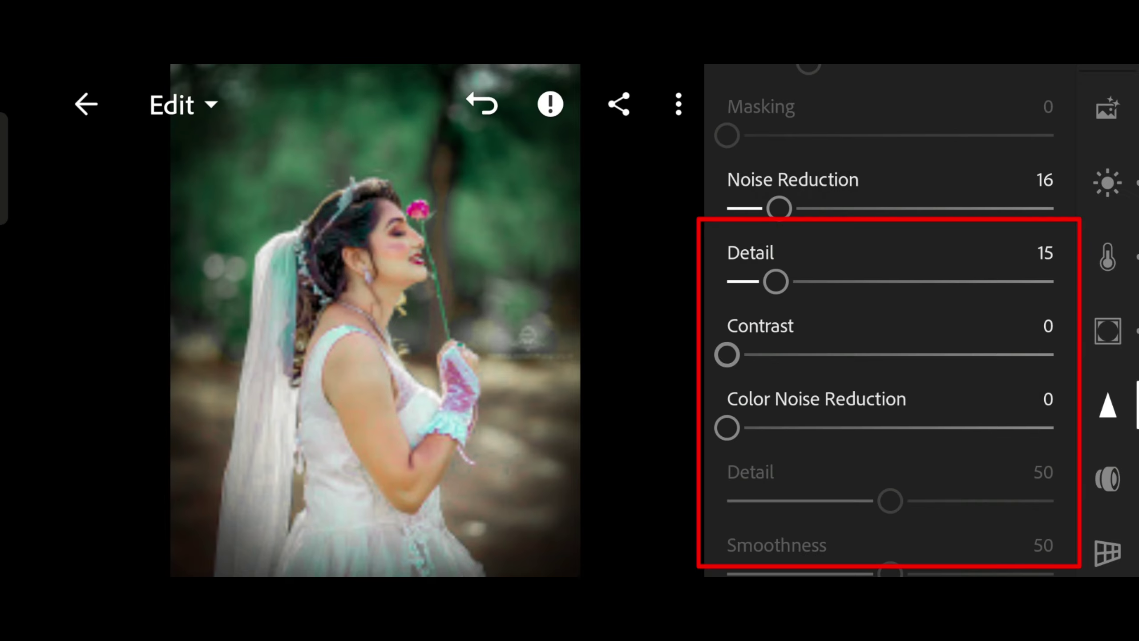
mouse_move(954, 406)
left_mouse_down()
mouse_move(953, 341)
mouse_move(919, 366)
mouse_move(968, 357)
left_mouse_up()
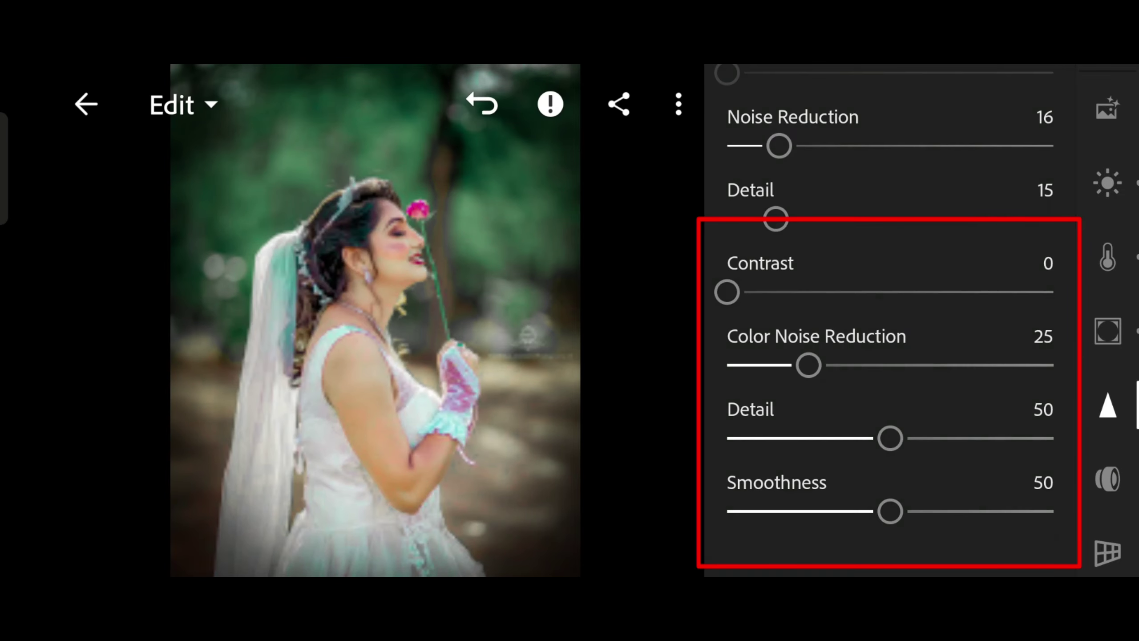
left_click_drag(890, 437, 846, 432)
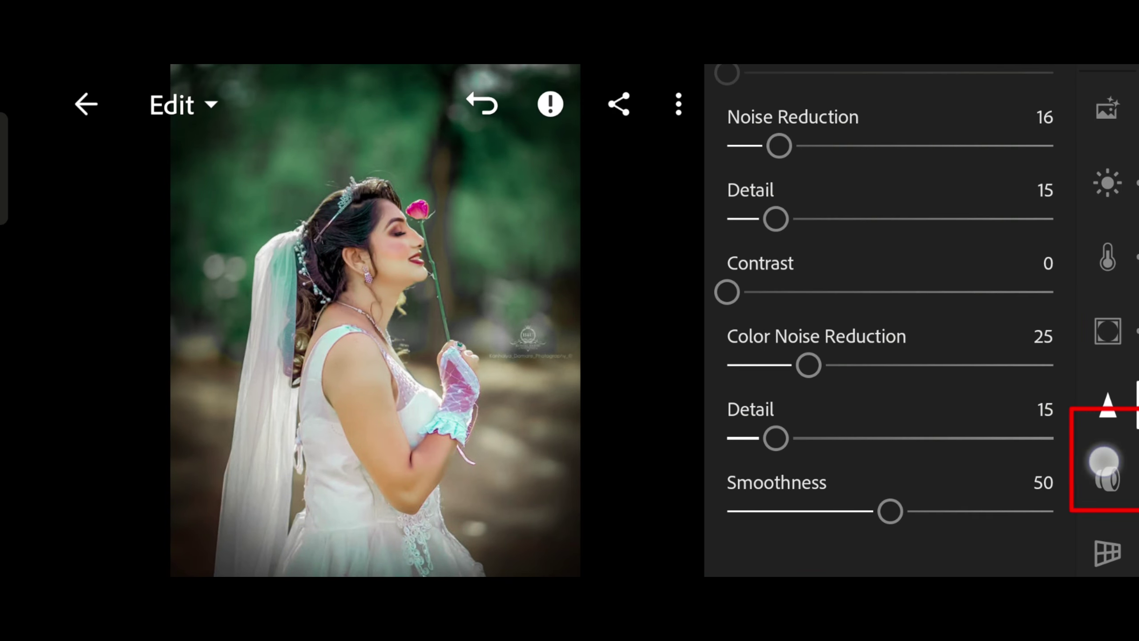
- In Optics, enable lens corrections and chromatic aberration removal, then return to Light
left_click(1108, 479)
left_click(1028, 168)
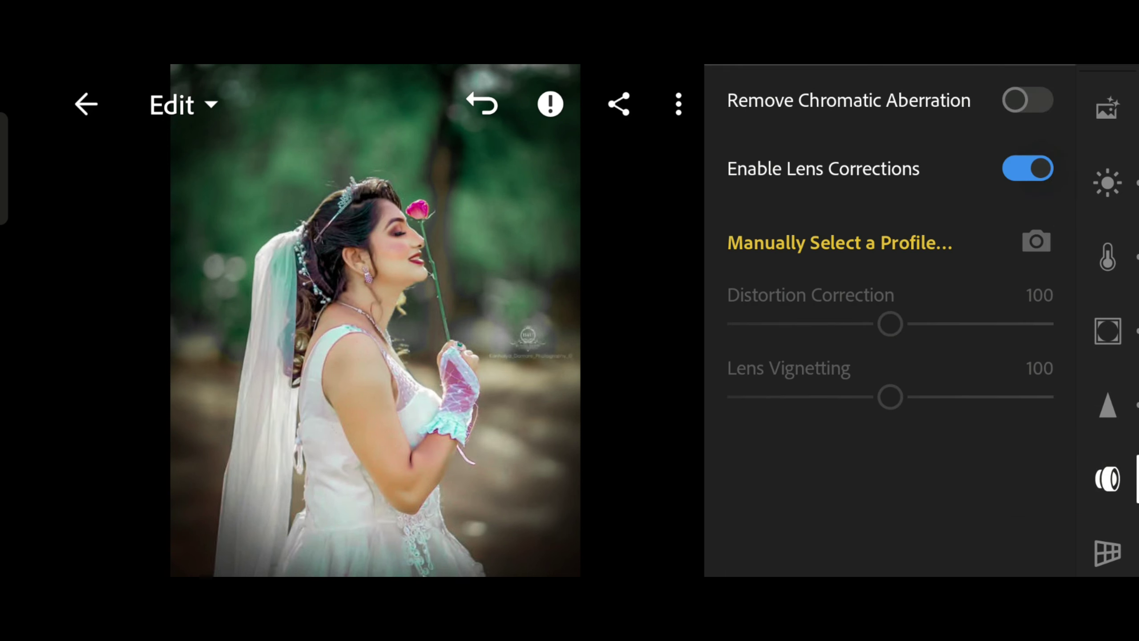
left_click(1028, 100)
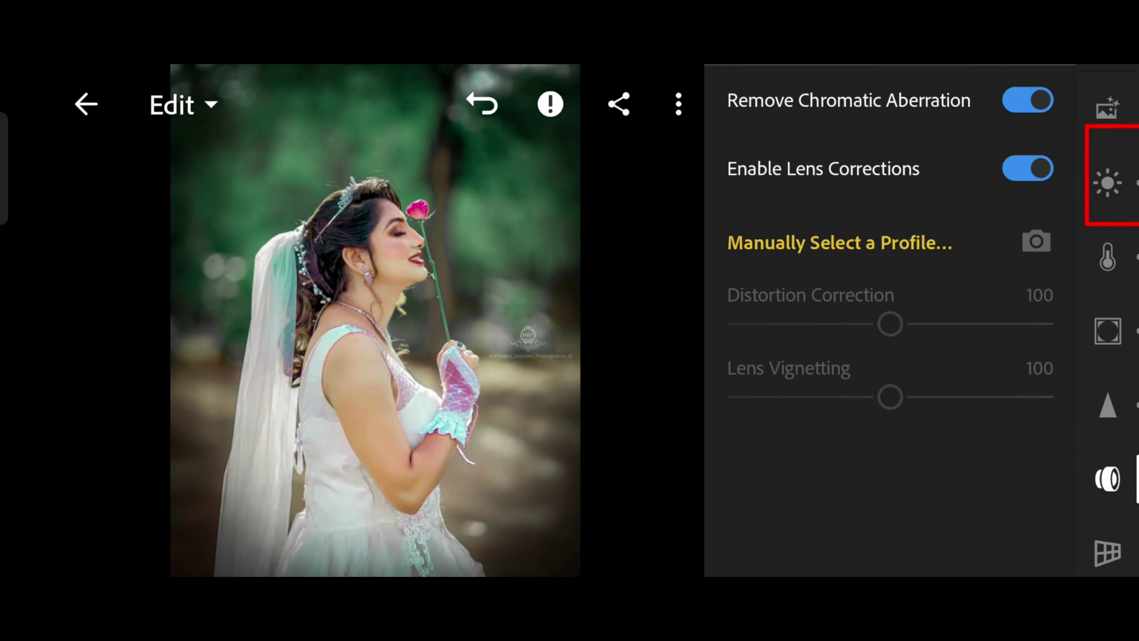
left_click(1108, 182)
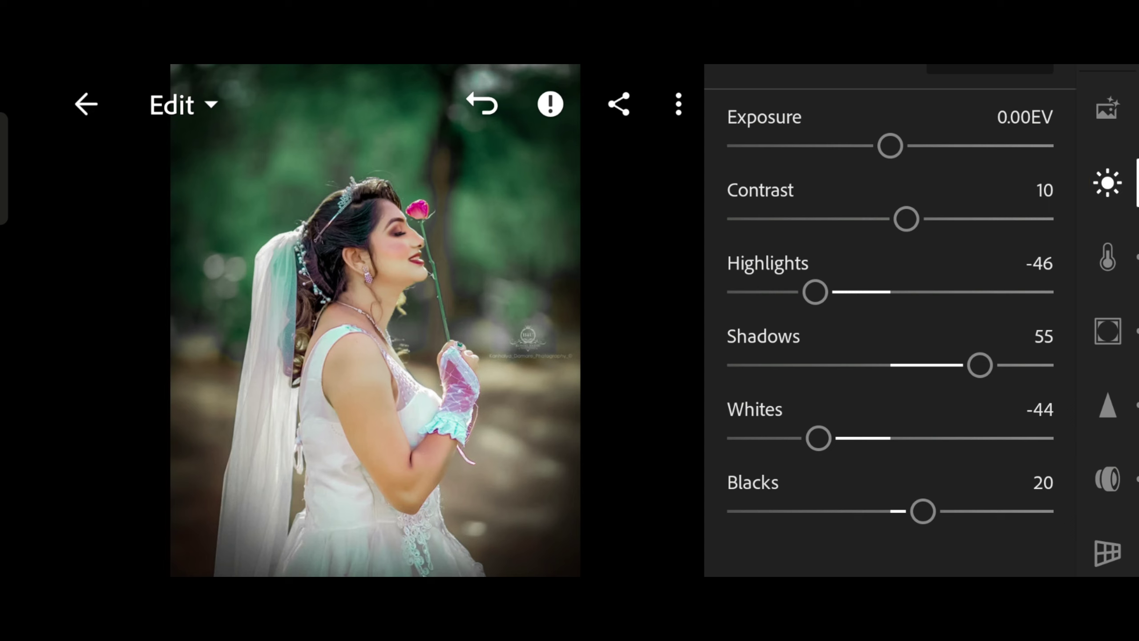
left_click_drag(1004, 234, 1004, 290)
- In the tone curve, discard a green point and lift the blue channel midtones, then apply
left_click(1011, 114)
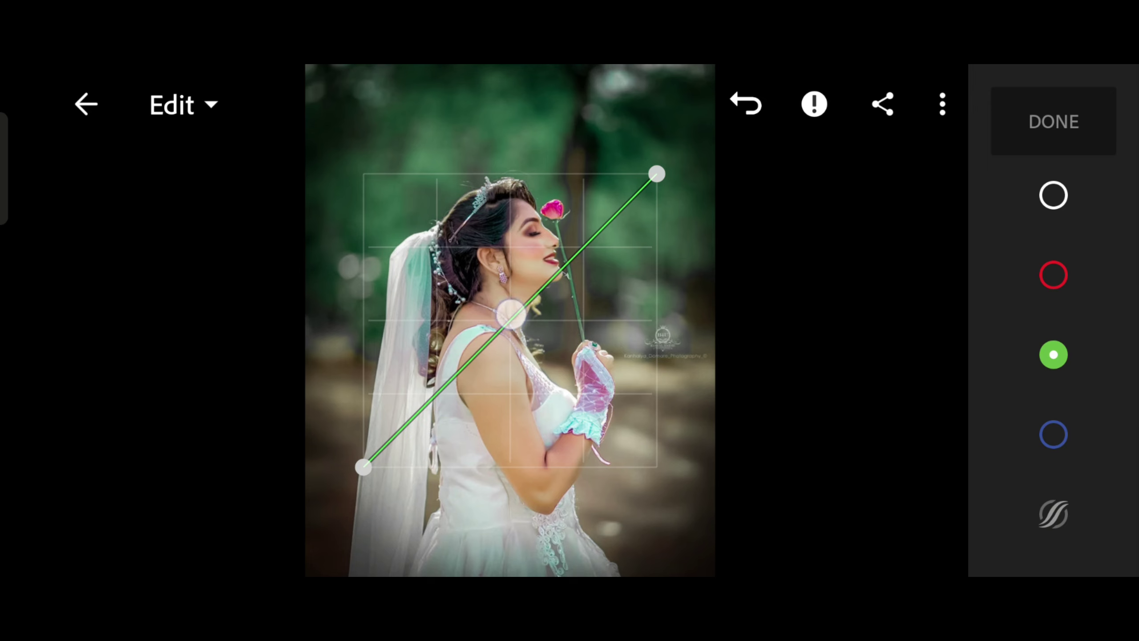
left_click_drag(510, 312, 517, 318)
double_click(517, 318)
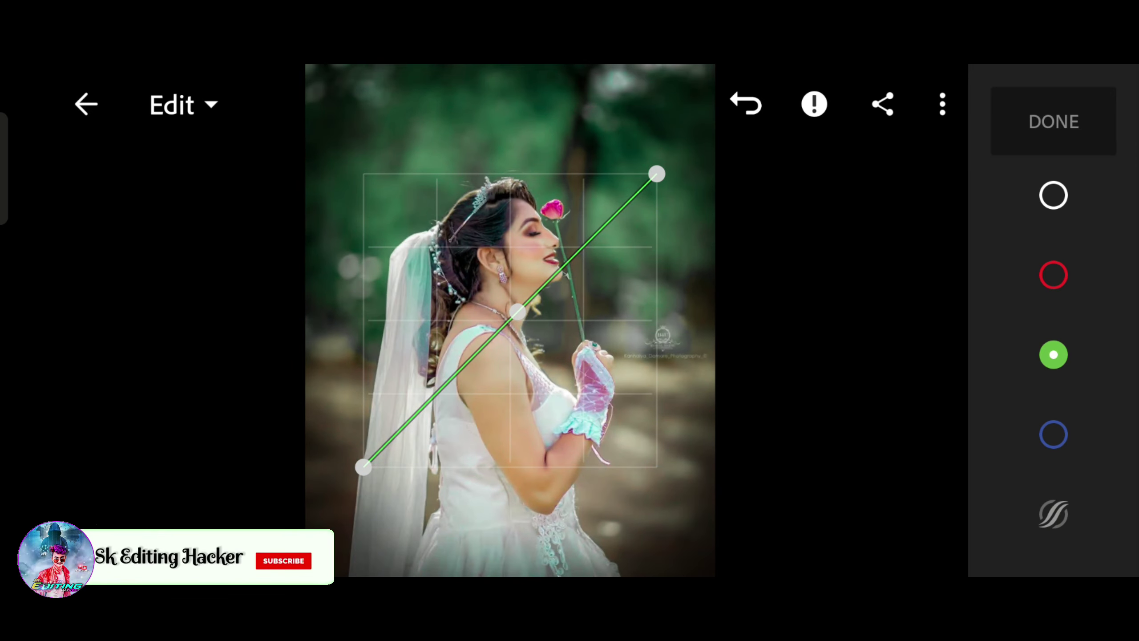
left_click(1053, 275)
left_click(1053, 434)
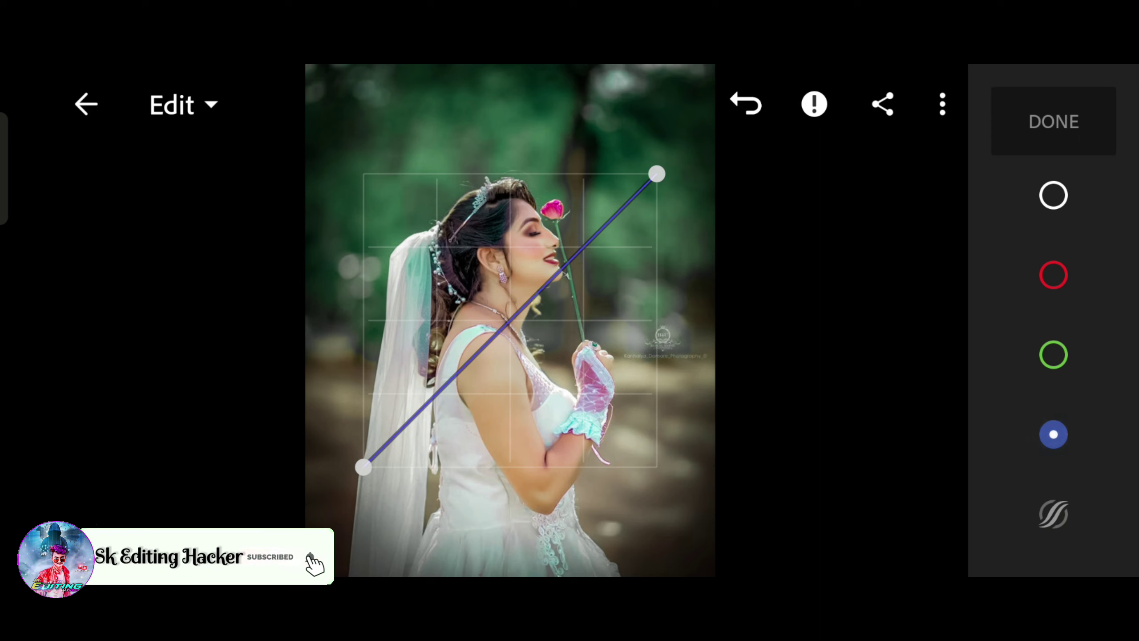
left_click_drag(508, 324, 503, 310)
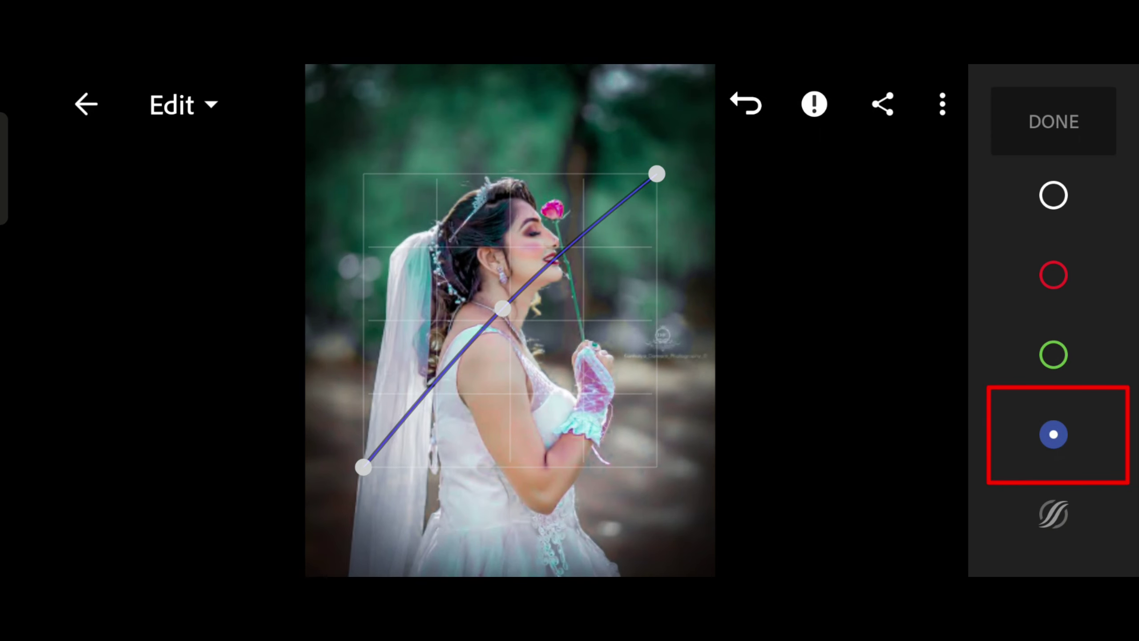
left_click(1054, 122)
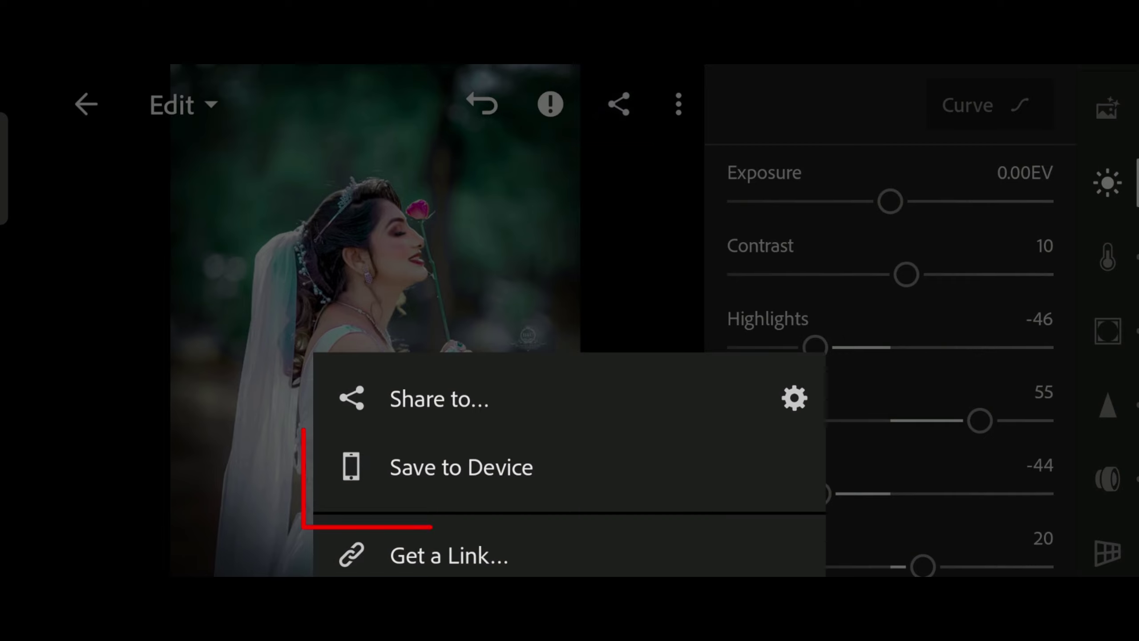
- Export the edited portrait via Share > Save to Device
left_click(581, 467)
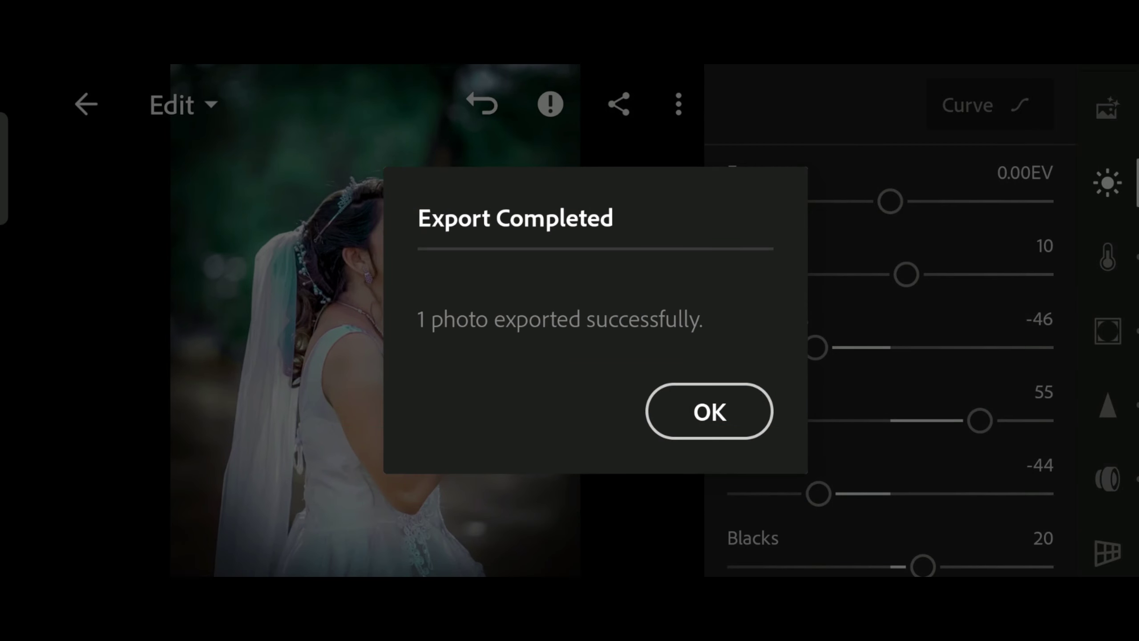